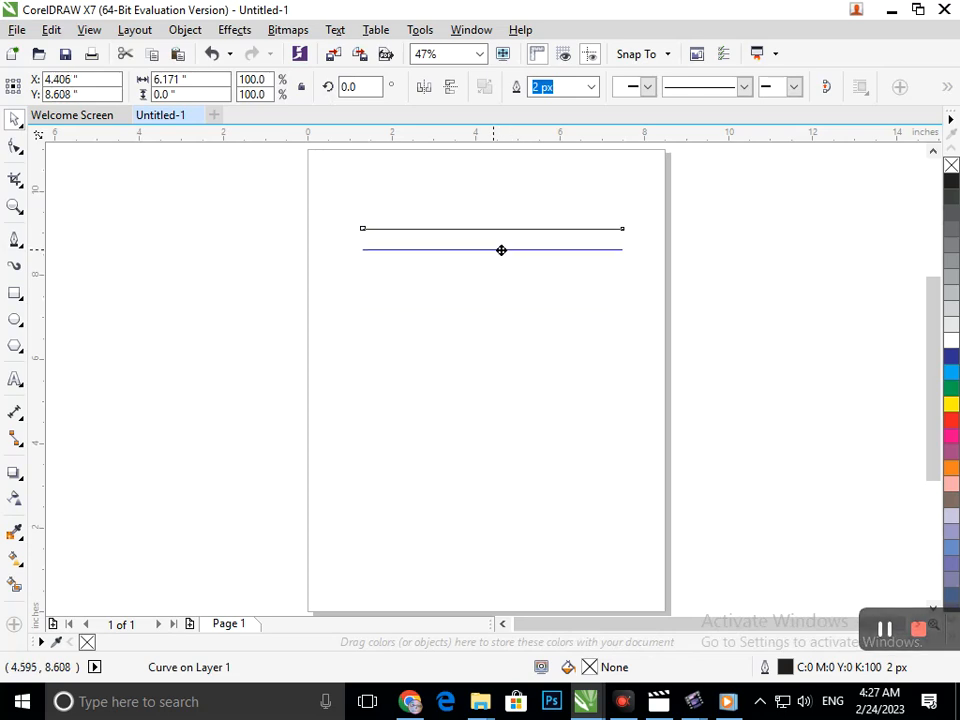
- Place a copy of the horizontal line about 0.42 in below it, and duplicate that pair just beneath
drag(496, 250, 493, 247)
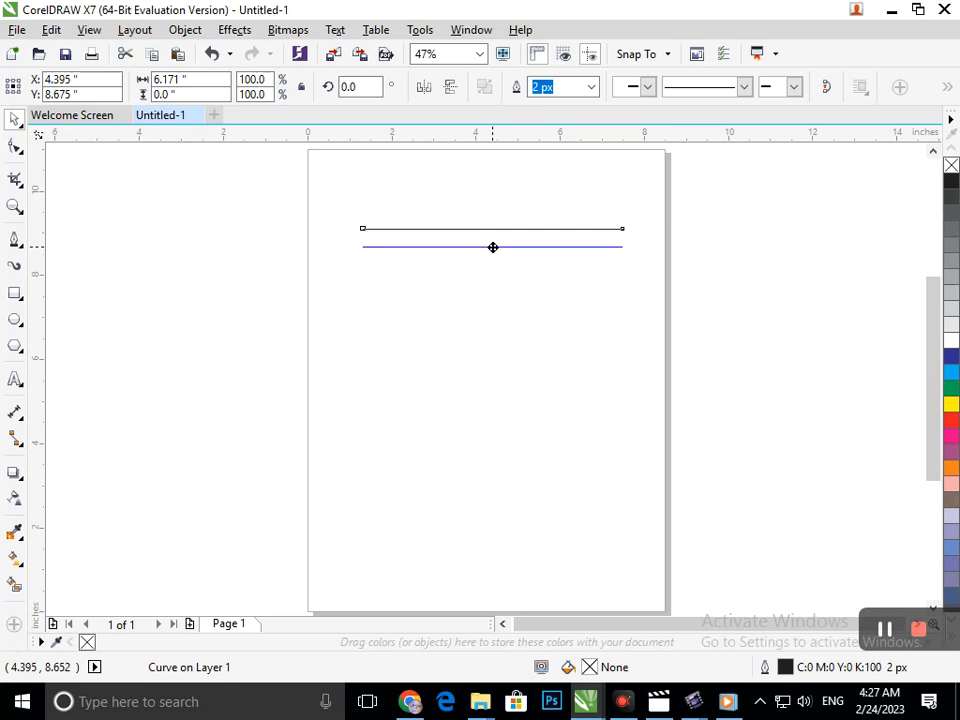
drag(493, 247, 491, 246)
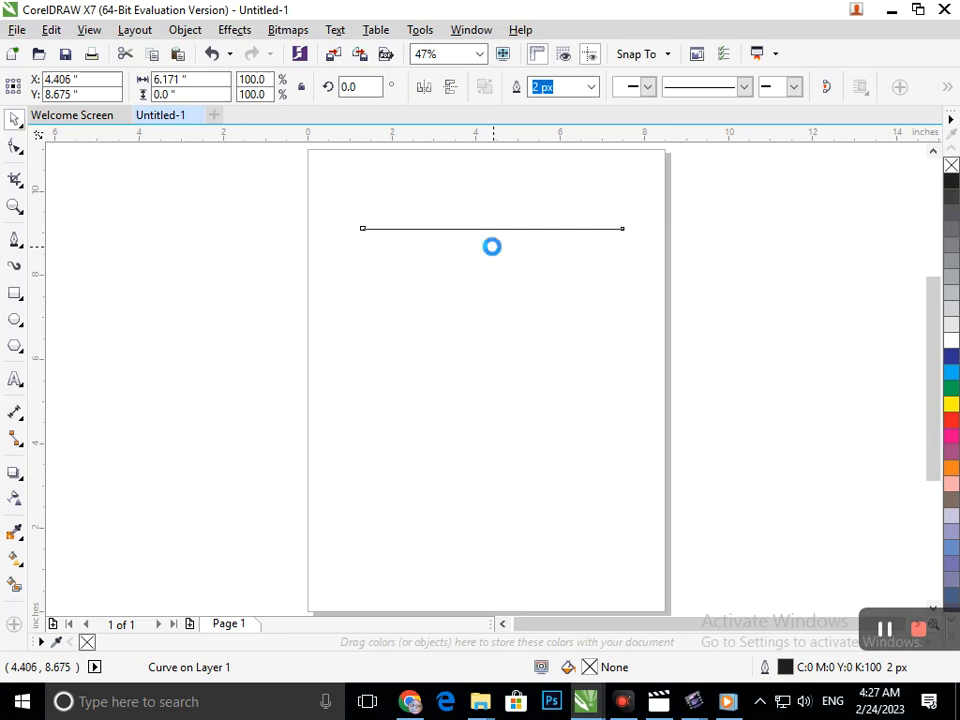
click(333, 212)
drag(330, 206, 694, 279)
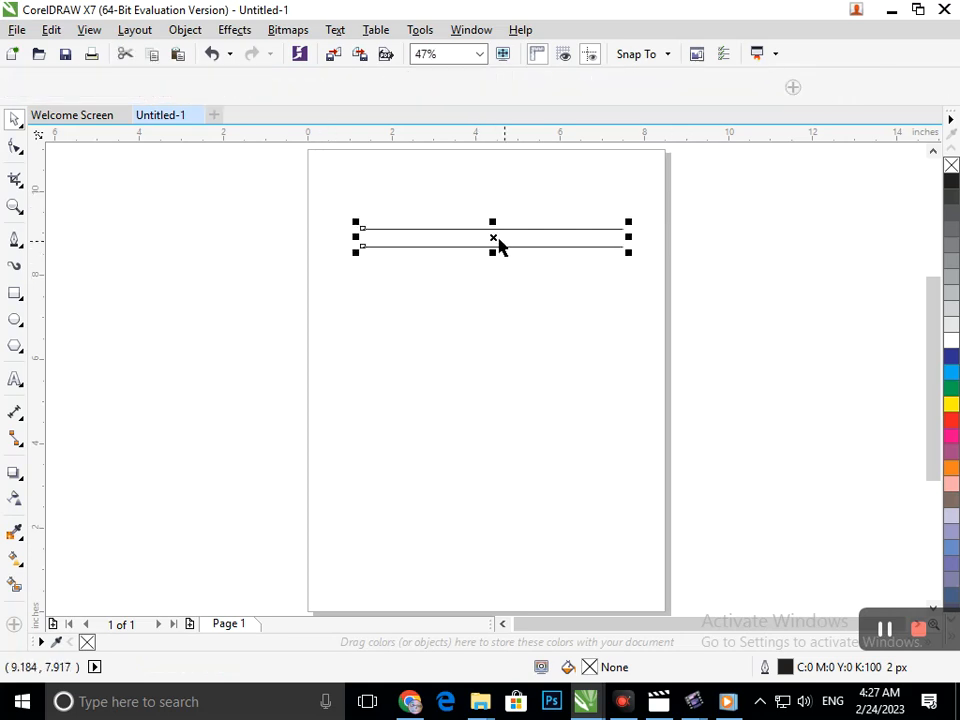
drag(493, 229, 493, 255)
- Duplicate the four horizontal lines directly below themselves to form a stack of eight parallel lines
drag(320, 212, 630, 285)
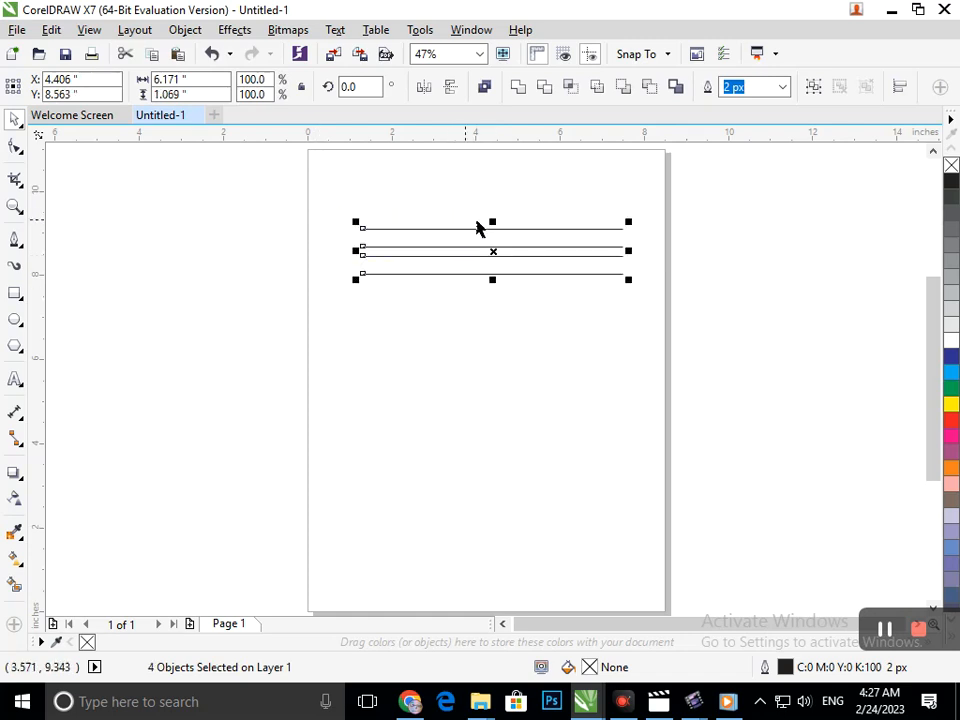
drag(490, 225, 493, 279)
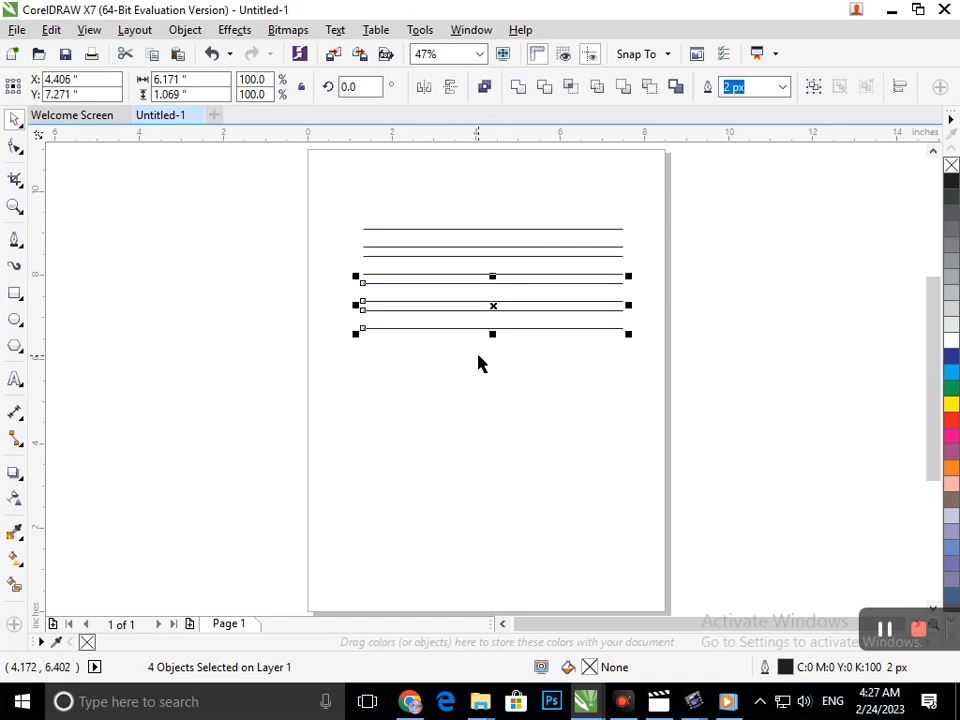
click(459, 426)
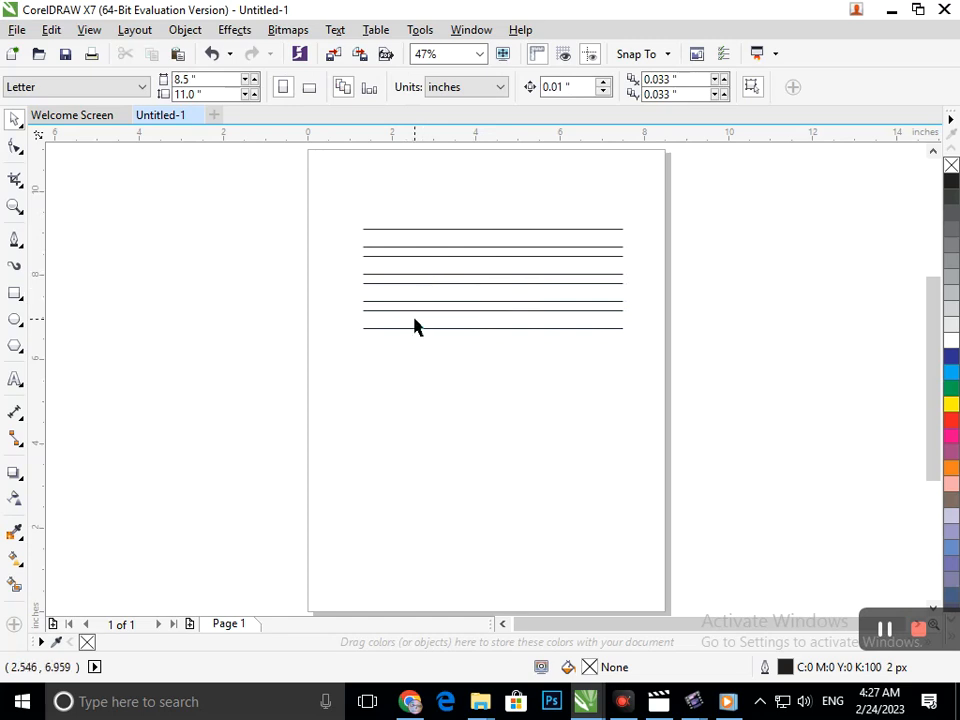
- Make a copy of the upper six horizontal lines rotated to 120° and shift it about 0.6 in left and 0.2 in down
drag(285, 193, 680, 313)
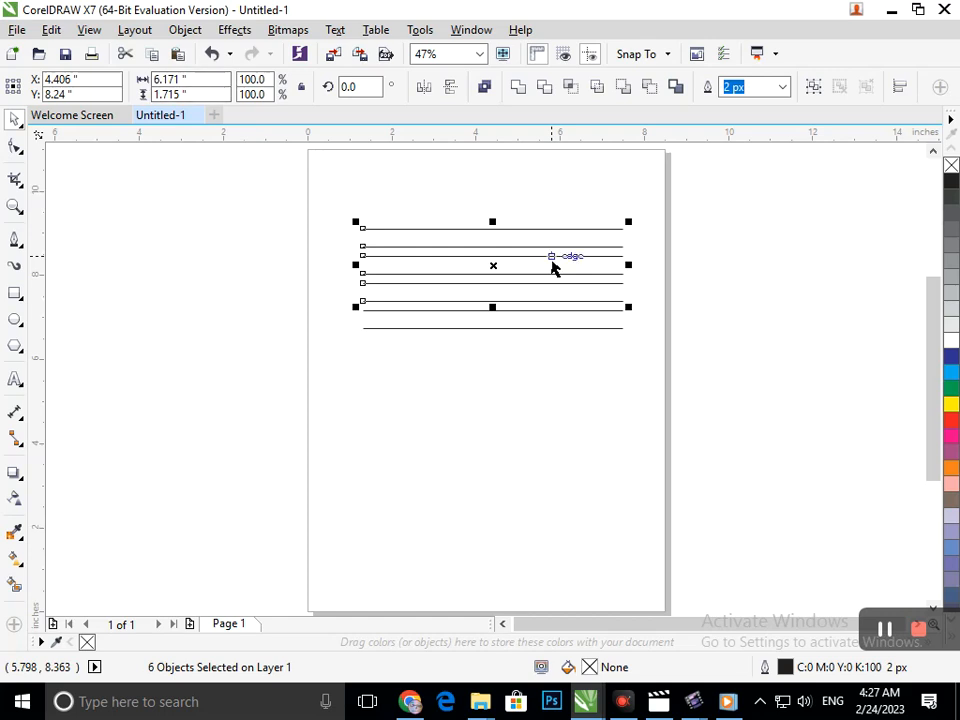
click(360, 86)
double_click(360, 86)
text(120)
key(Return)
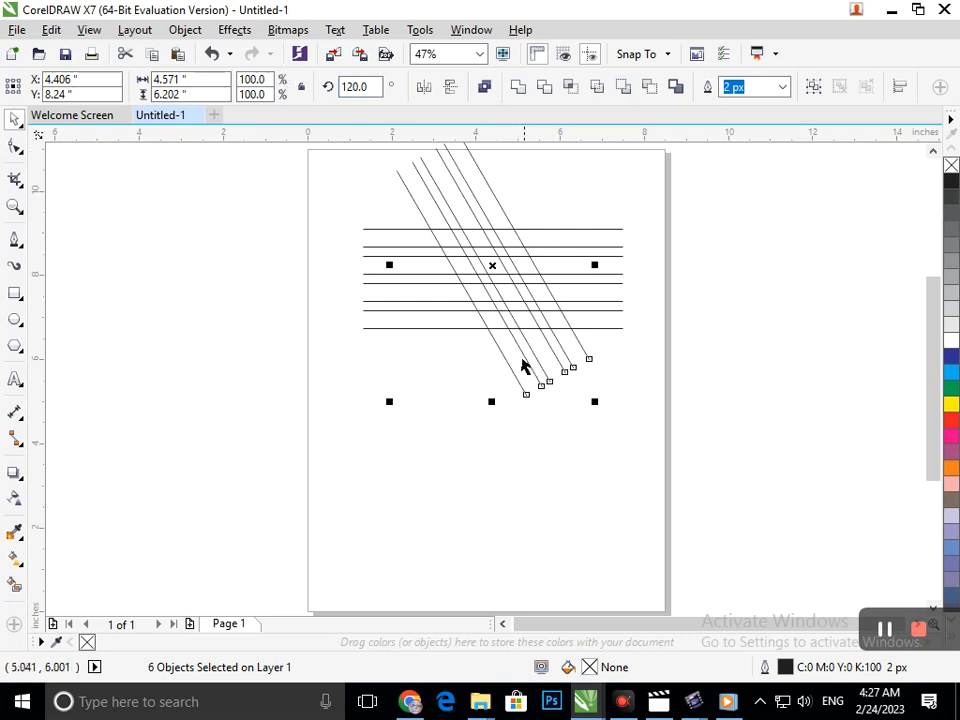
drag(521, 365, 498, 369)
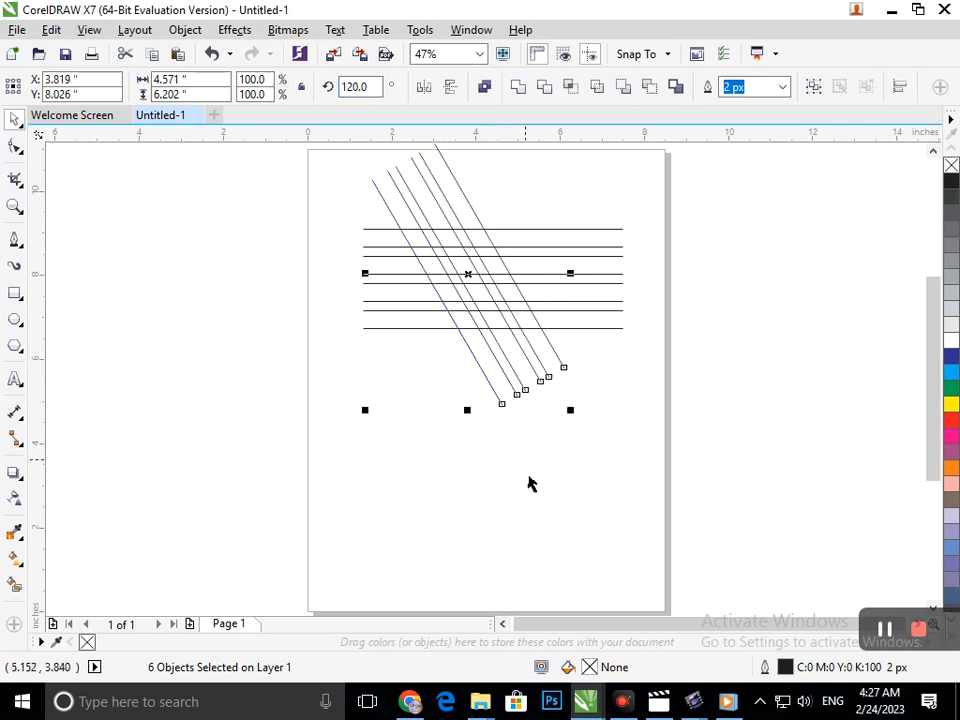
- Delete the two leftmost lines of the 120° slanted set
click(531, 484)
click(491, 393)
click(508, 395)
click(514, 396)
key(Delete)
drag(619, 452, 445, 355)
- Select the four remaining 120° slanted lines and move them slightly to the left
click(523, 388)
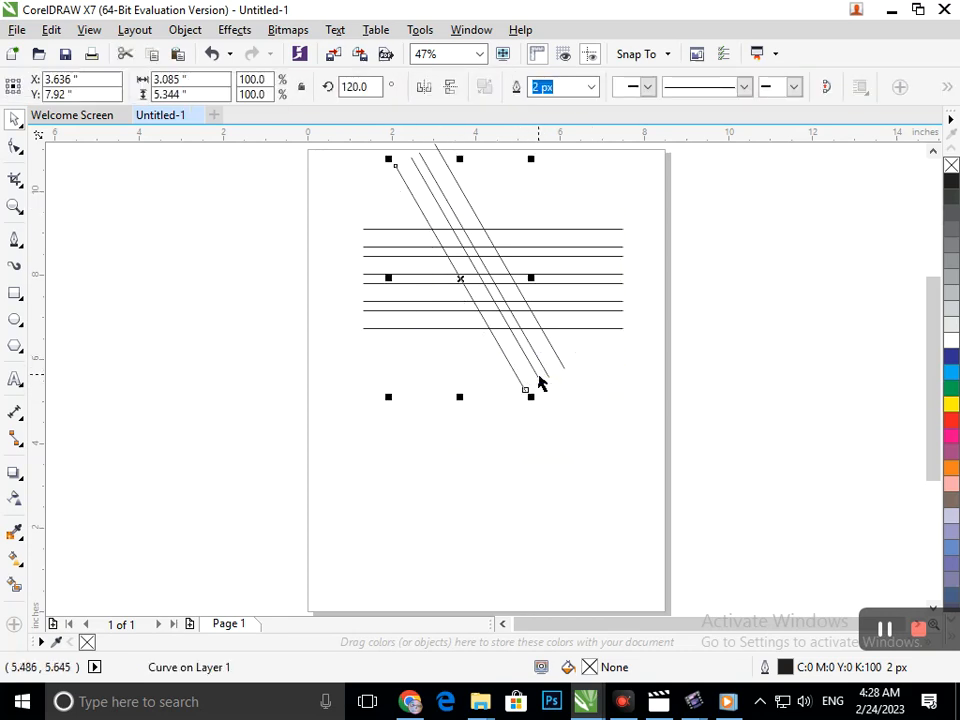
shift+click(538, 375)
shift+click(545, 370)
shift+click(558, 357)
drag(558, 357, 529, 363)
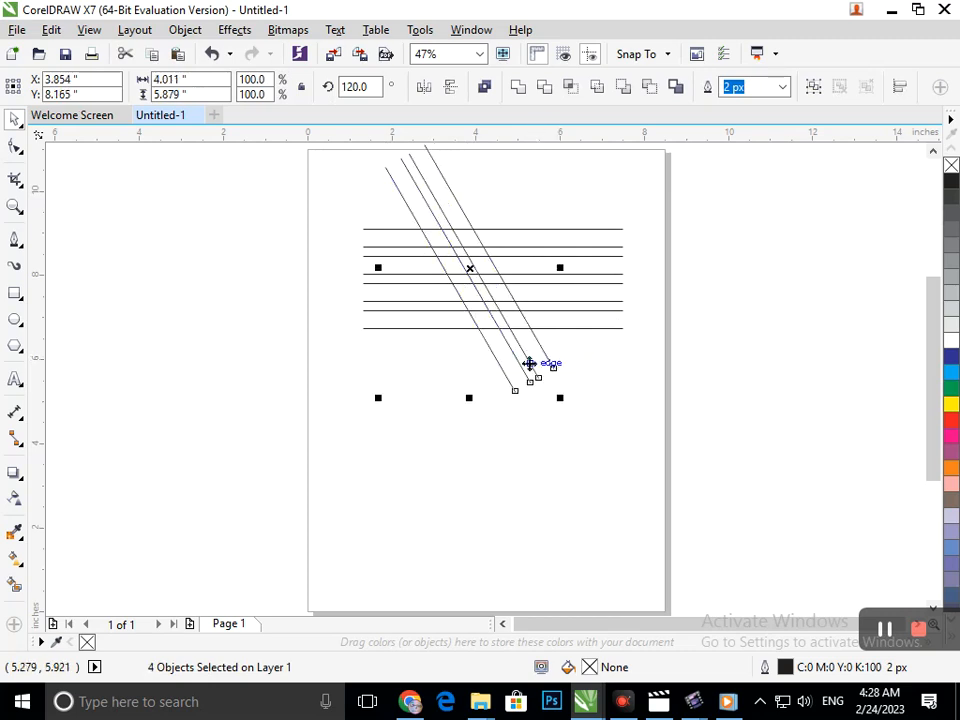
click(528, 455)
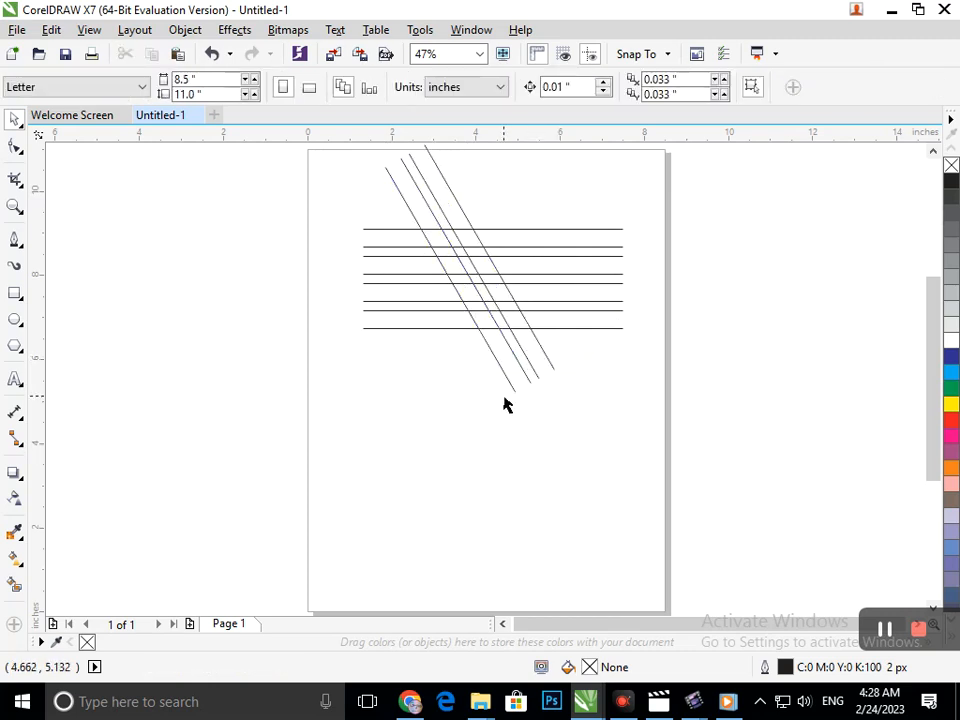
- Make a copy of the upper six horizontal lines rotated to 240° so that it crosses the other slanted set
click(380, 230)
shift+click(379, 247)
shift+click(378, 256)
shift+click(379, 273)
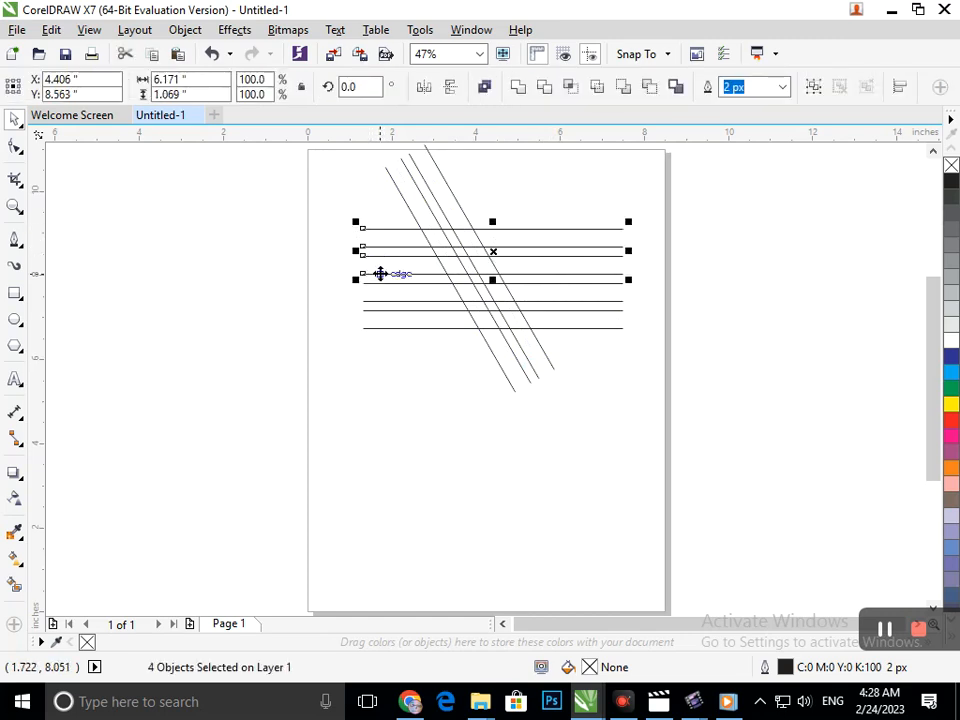
shift+click(380, 283)
shift+click(381, 301)
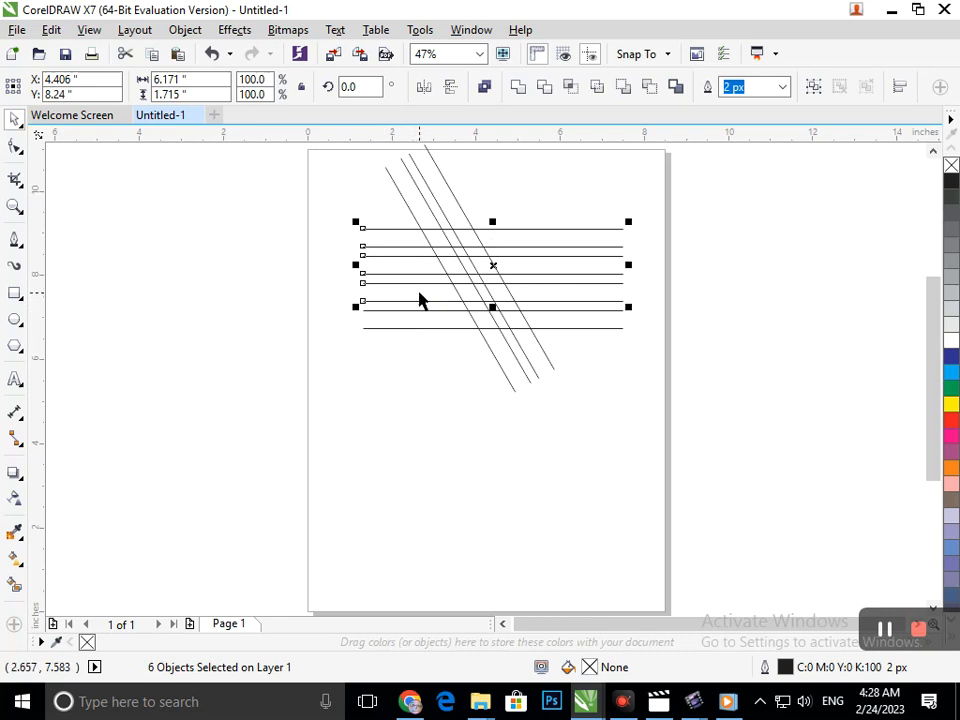
double_click(355, 86)
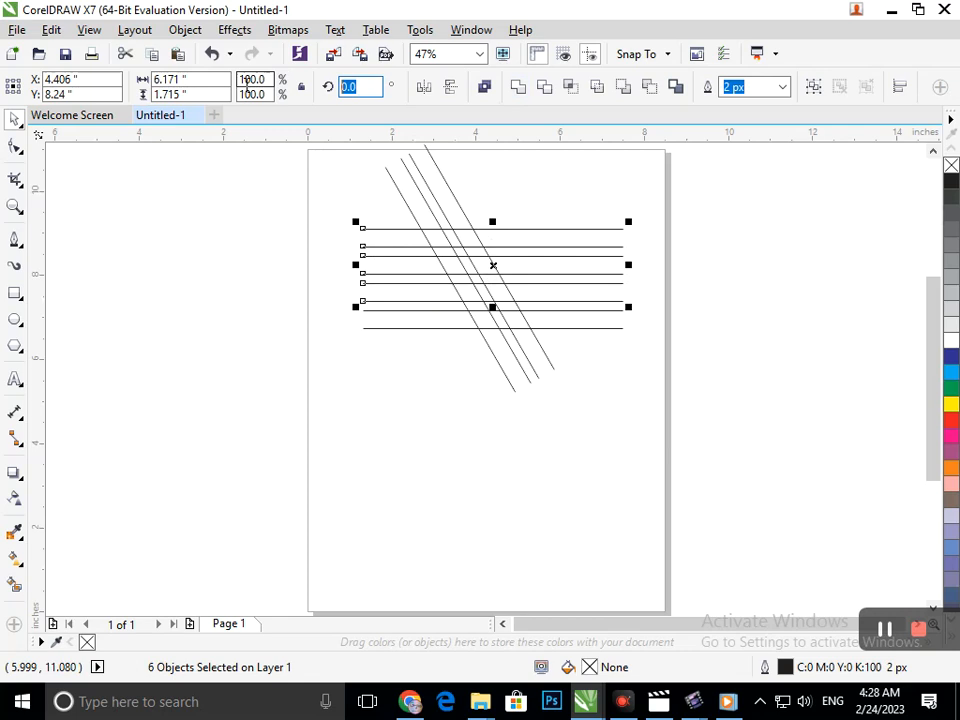
key(BackSpace)
key(Return)
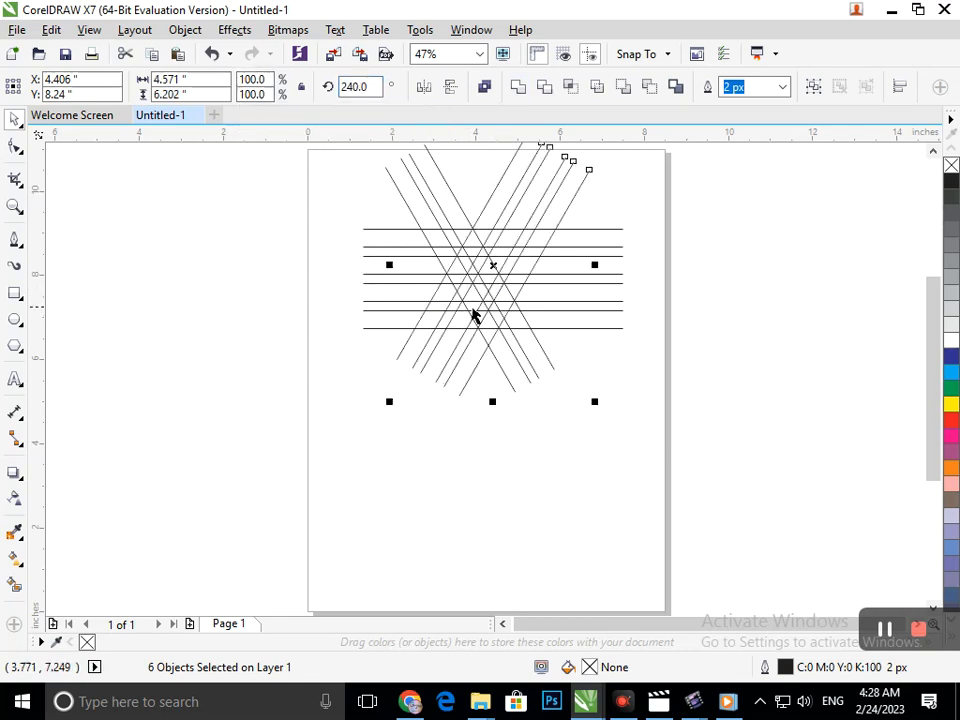
- Select the four 120° slanted lines and move them about 1.2 in to the left
click(551, 365)
shift+click(540, 381)
shift+click(511, 393)
shift+click(512, 394)
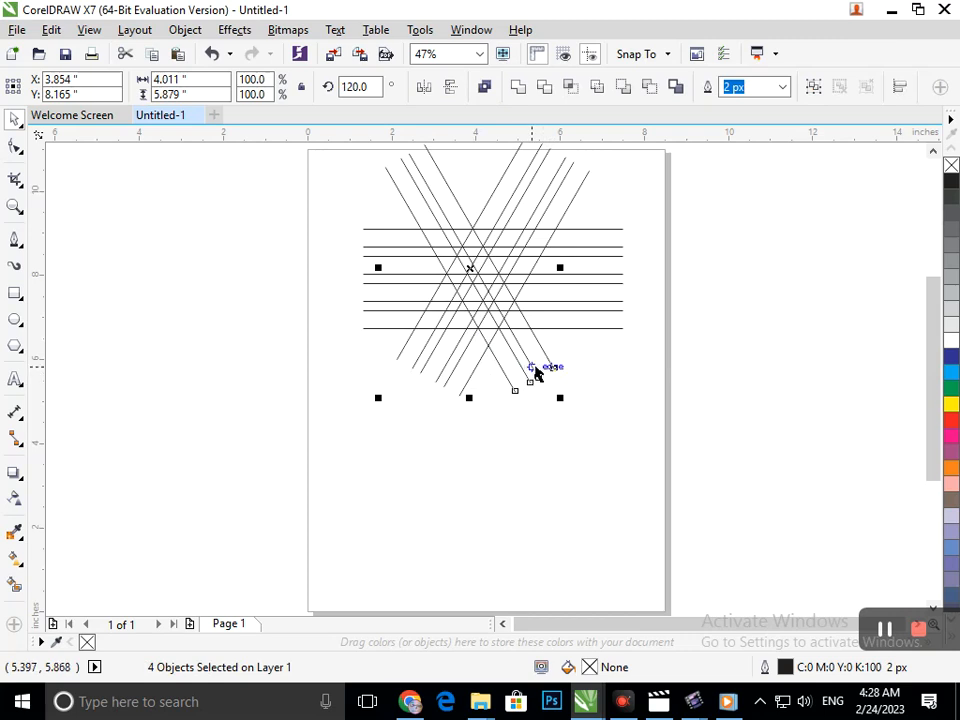
drag(543, 354, 496, 358)
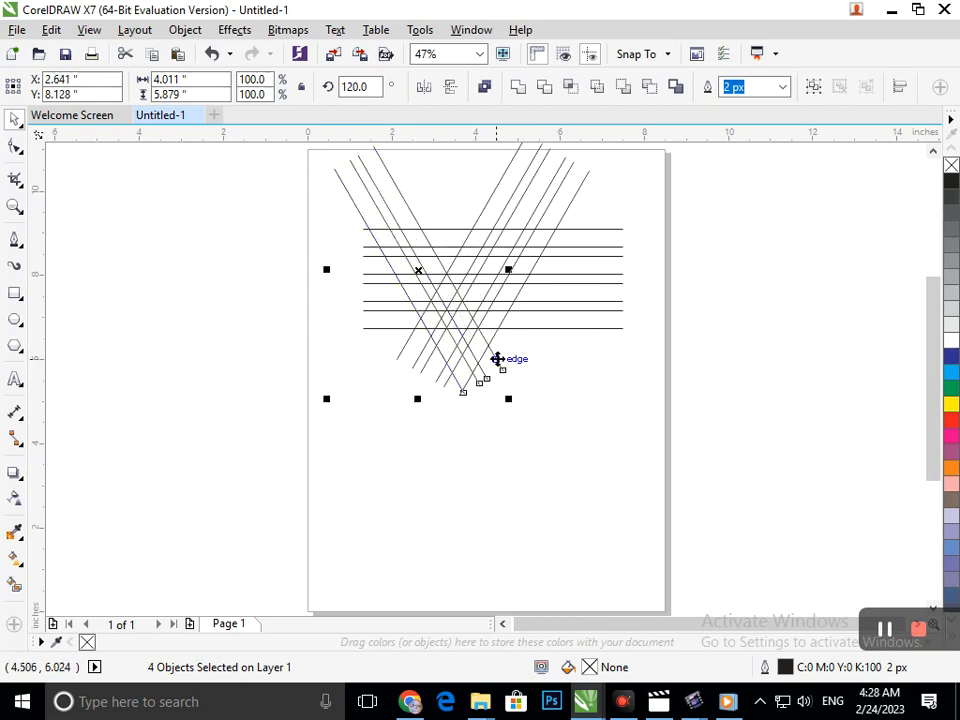
click(540, 416)
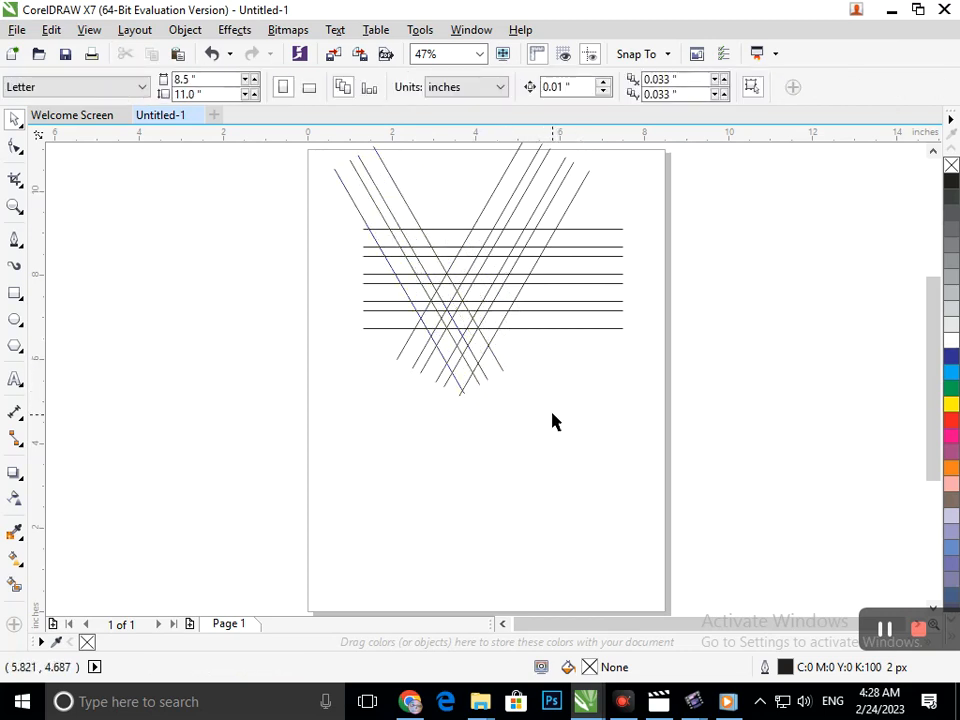
- Select all ten slanted lines and nudge them right until their centre is at X 4.593 in
scroll(552, 421, down, 2)
mouse_move(564, 445)
mouse_down()
mouse_move(501, 264)
mouse_move(447, 270)
mouse_move(450, 313)
mouse_move(480, 249)
mouse_move(489, 253)
mouse_move(404, 234)
mouse_move(548, 436)
mouse_up()
key(ctrl+Right)
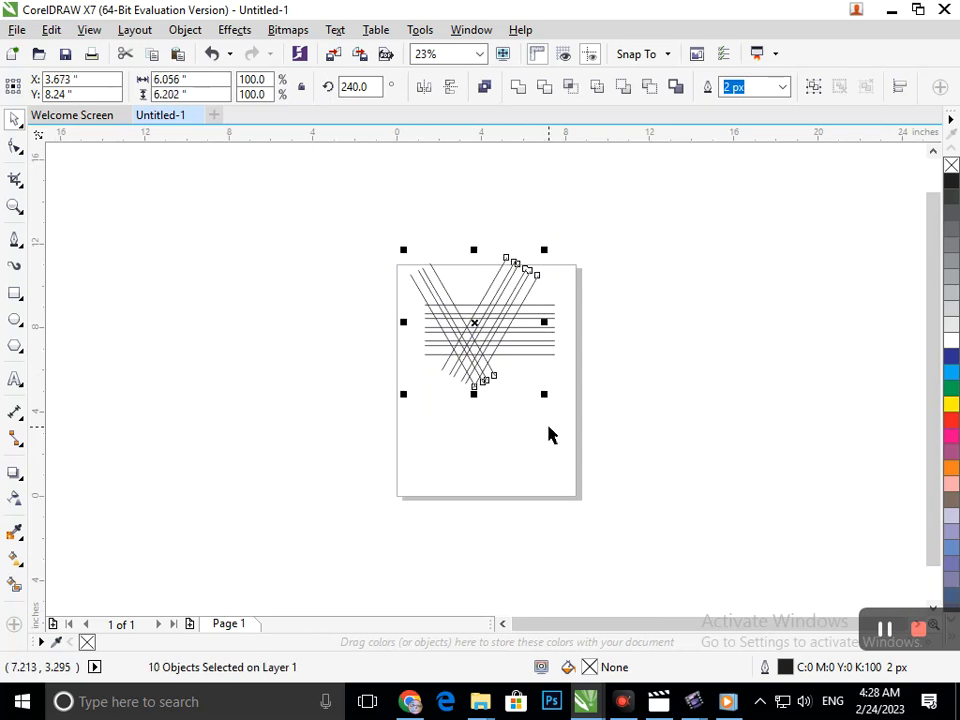
key(ctrl+Right)
key(ctrl+Right)
key(ctrl+Right)
key(ctrl+Right)
key(ctrl+Right)
key(ctrl+Right)
key(ctrl+Right)
key(ctrl+Right)
key(ctrl+Right)
key(ctrl+Right)
key(ctrl+Right)
key(ctrl+Right)
key(ctrl+Right)
key(ctrl+Right)
key(ctrl+Right)
key(ctrl+Right)
key(ctrl+Right)
key(ctrl+Right)
key(ctrl+Right)
key(ctrl+Right)
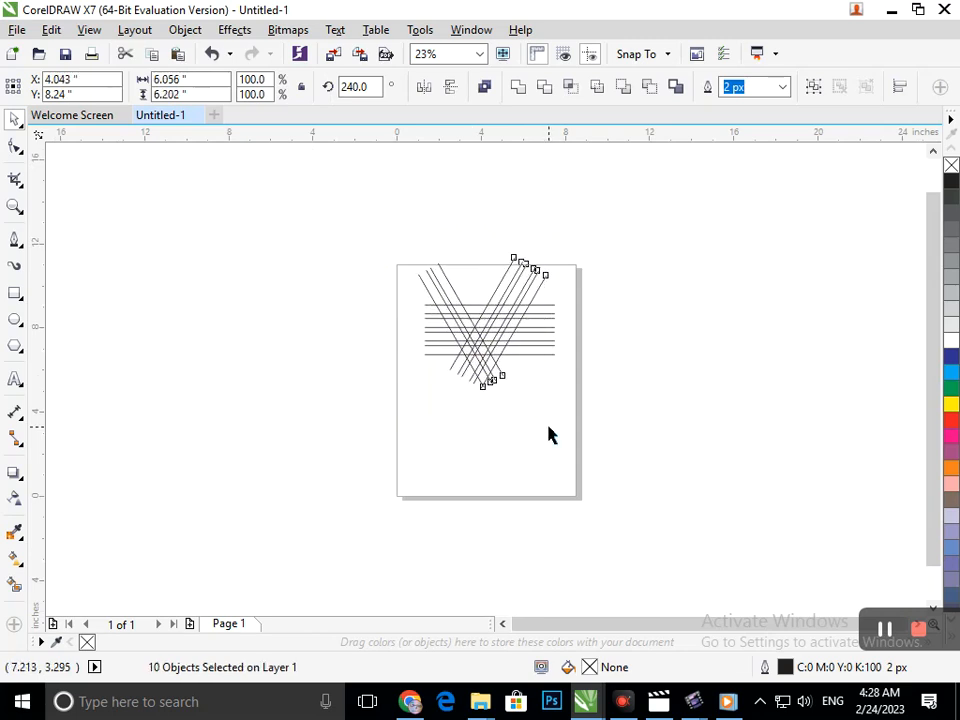
key(Right)
key(Right)
key(Right)
key(Right)
key(Right)
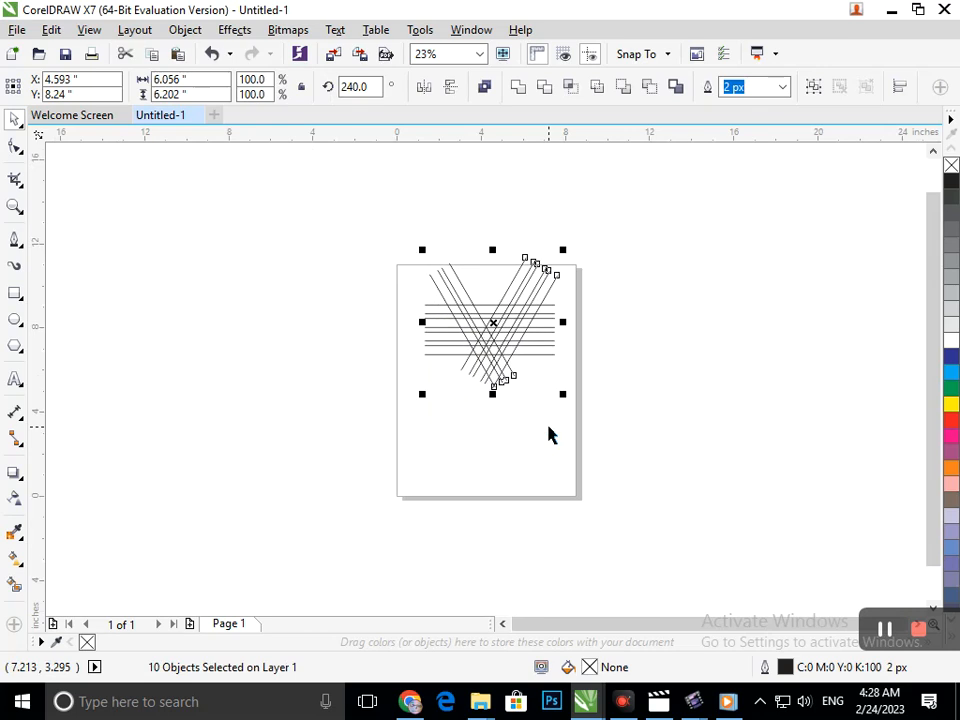
- Group all the horizontal and slanted lines and centre the group on the page
click(722, 420)
drag(388, 247, 573, 381)
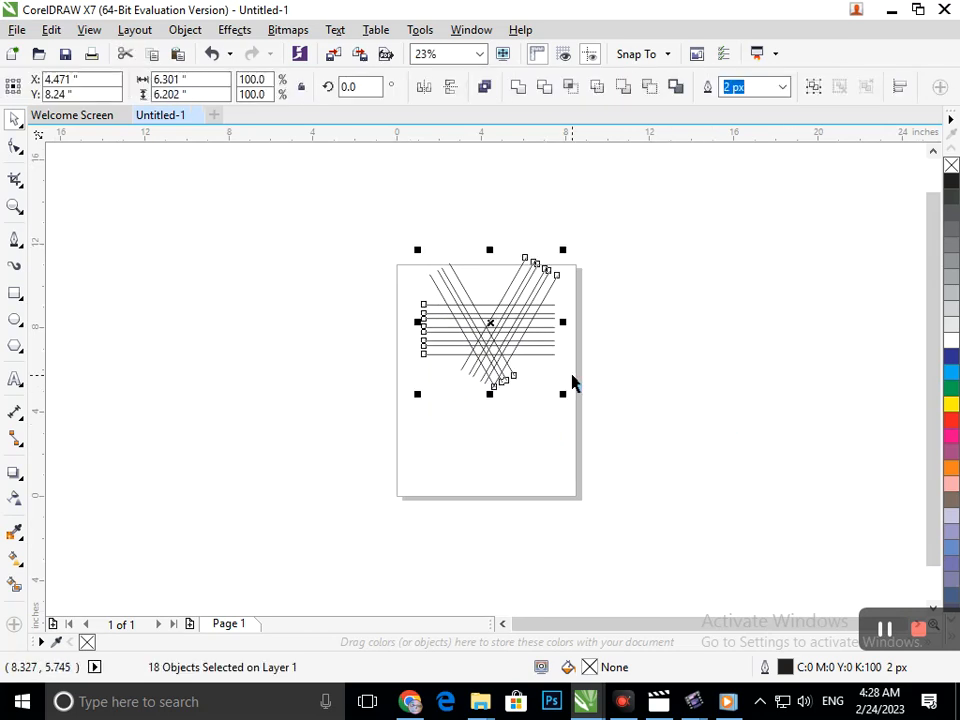
key(ctrl+g)
key(p)
click(761, 371)
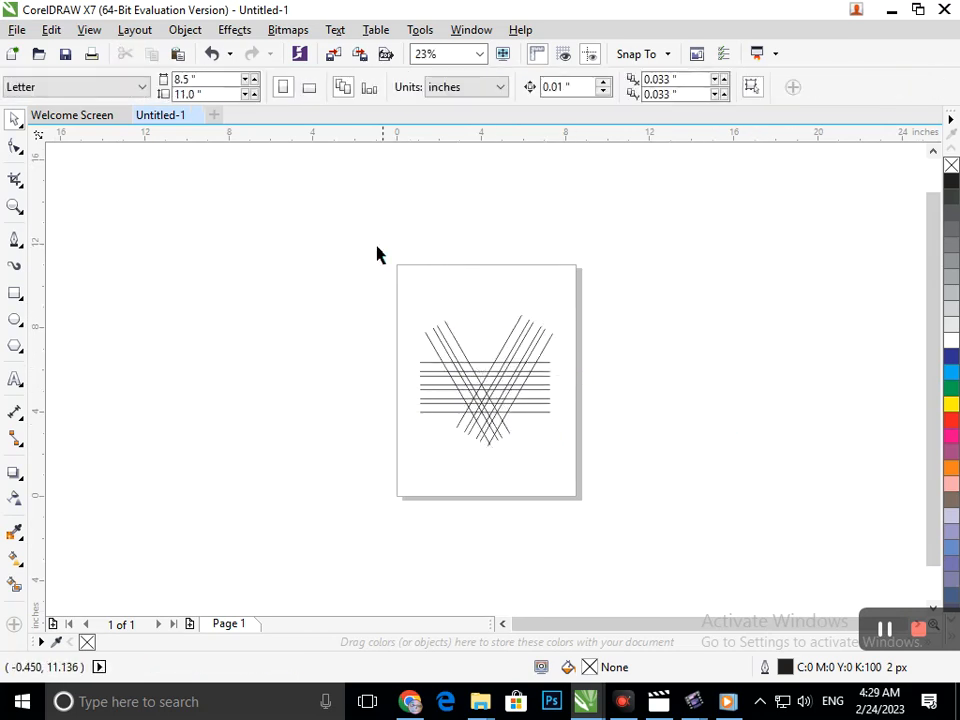
- Ungroup the centred line artwork into separate lines
scroll(531, 370, up, 2)
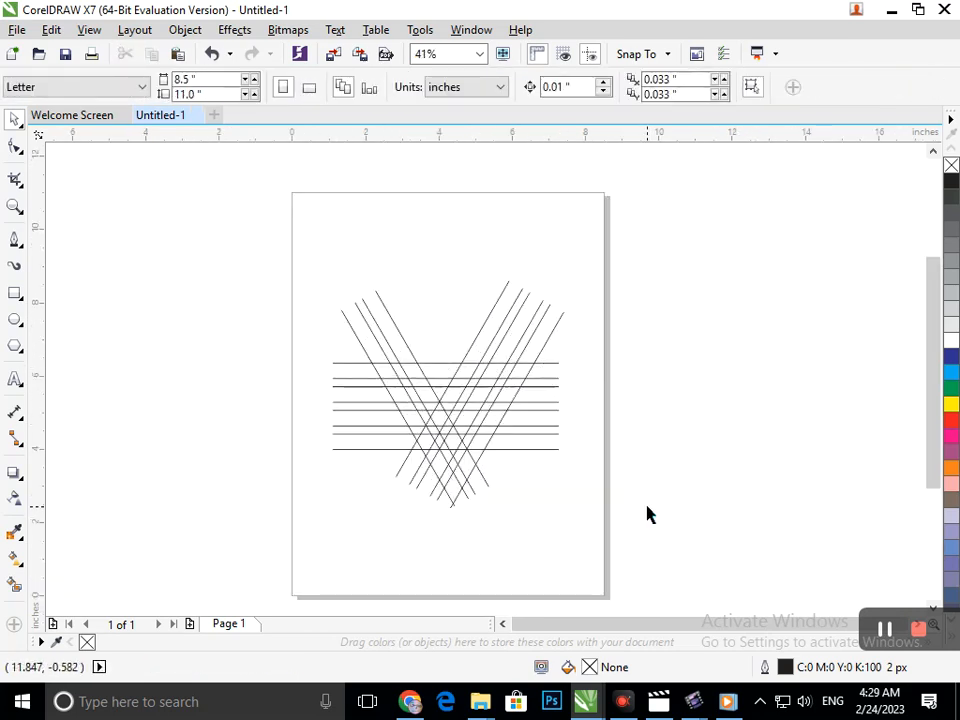
click(516, 425)
click(589, 88)
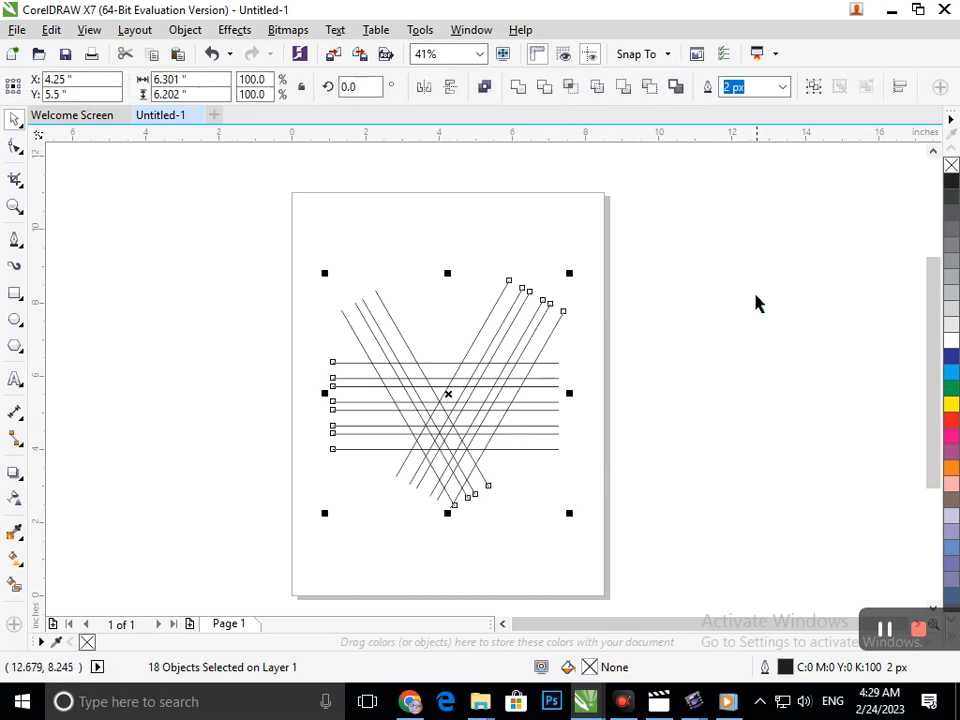
click(756, 303)
- Use Virtual Segment Delete to remove the inner diagonal segments between the top two horizontal lines, leaving the outermost diagonals
key(F2)
drag(274, 276, 756, 516)
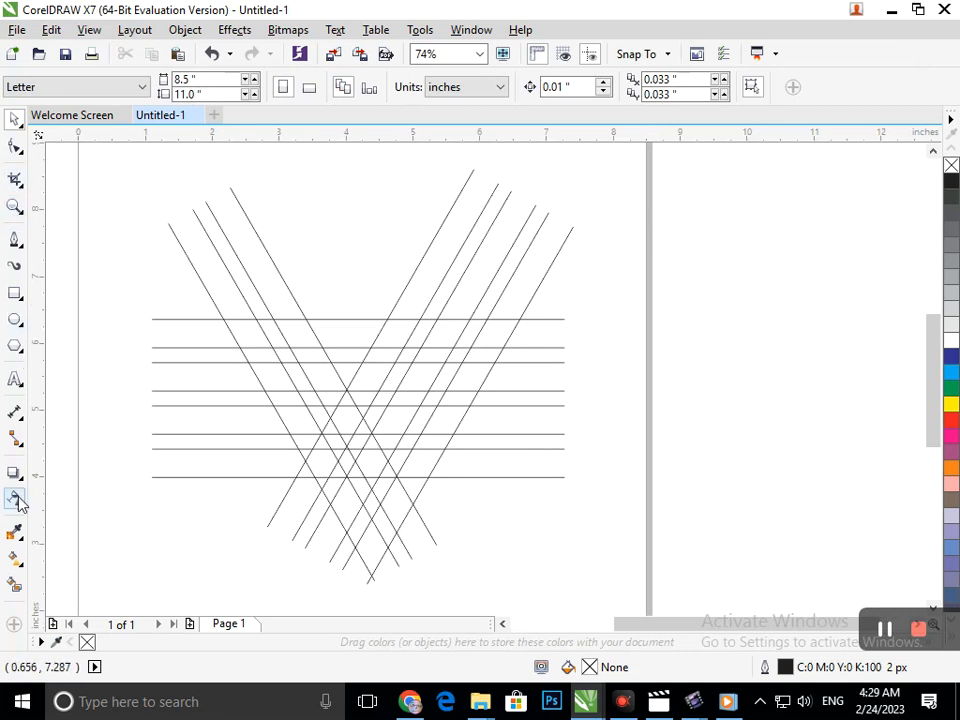
click(17, 180)
click(90, 220)
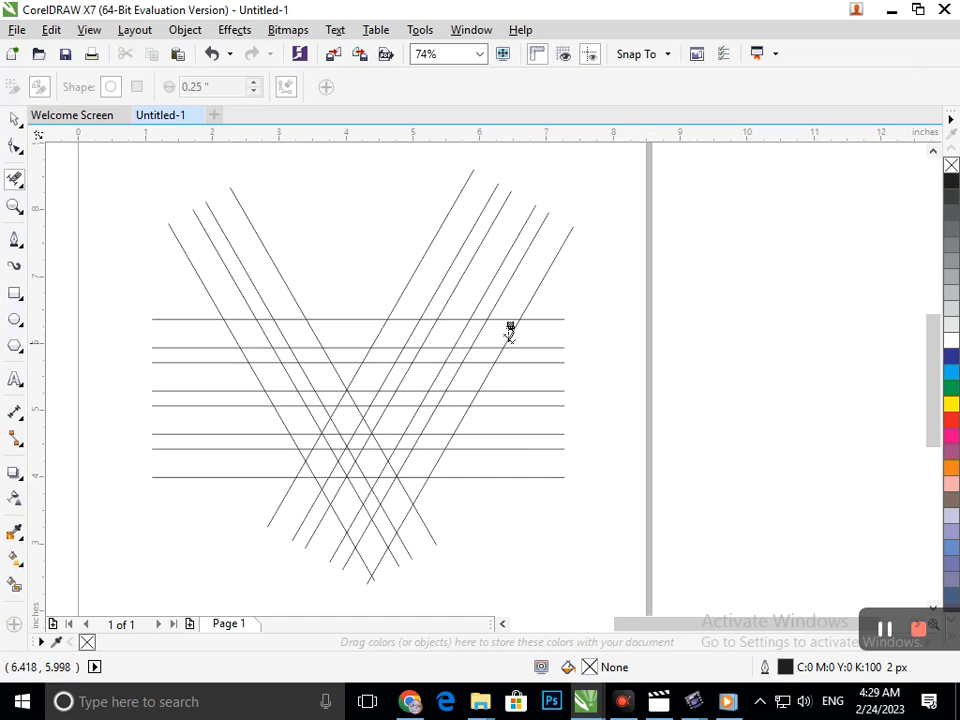
mouse_move(497, 335)
mouse_down()
mouse_move(257, 319)
mouse_move(505, 333)
mouse_up()
key(ctrl+z)
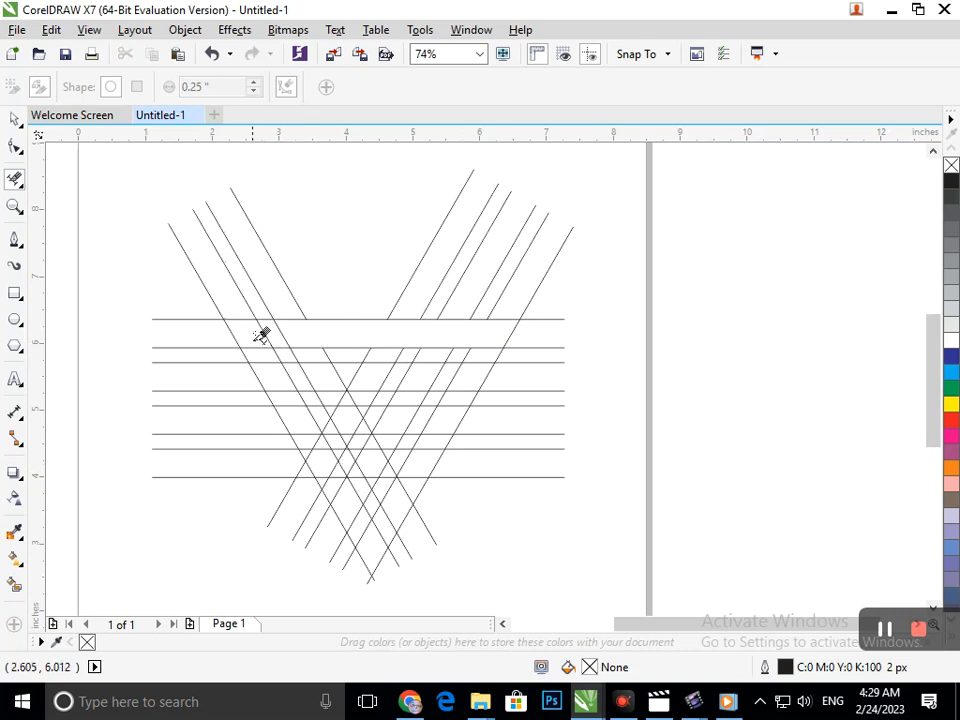
drag(254, 333, 268, 355)
key(ctrl+z)
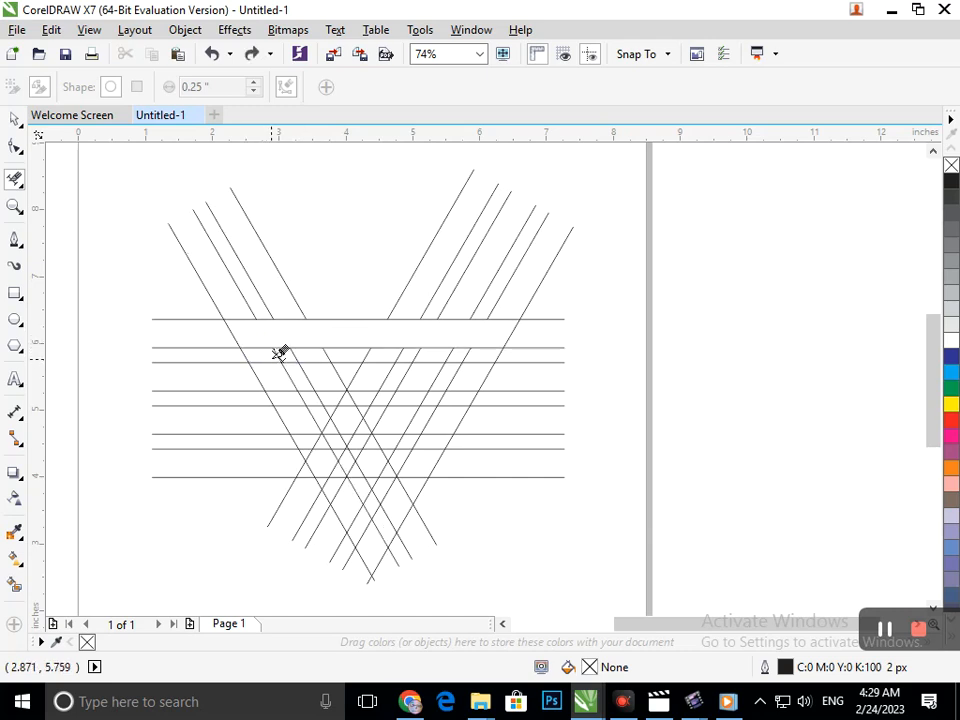
- Delete the horizontal and diagonal segments crossing the band between the two leftmost descending diagonals, down to the fifth through seventh lines
scroll(331, 382, up, 4)
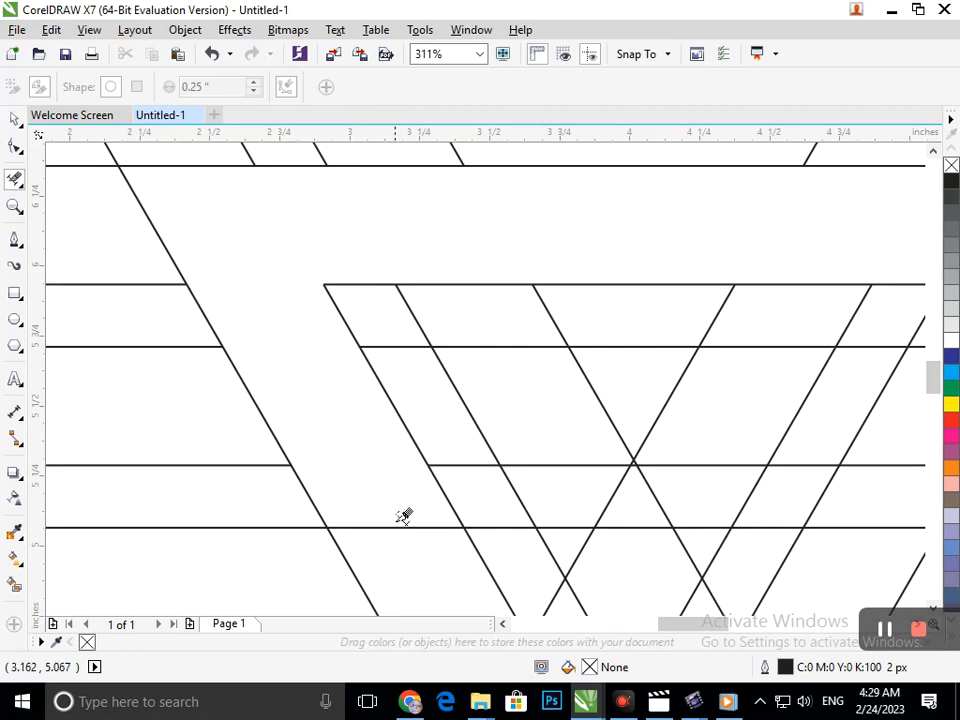
scroll(403, 516, down, 4)
scroll(343, 432, up, 5)
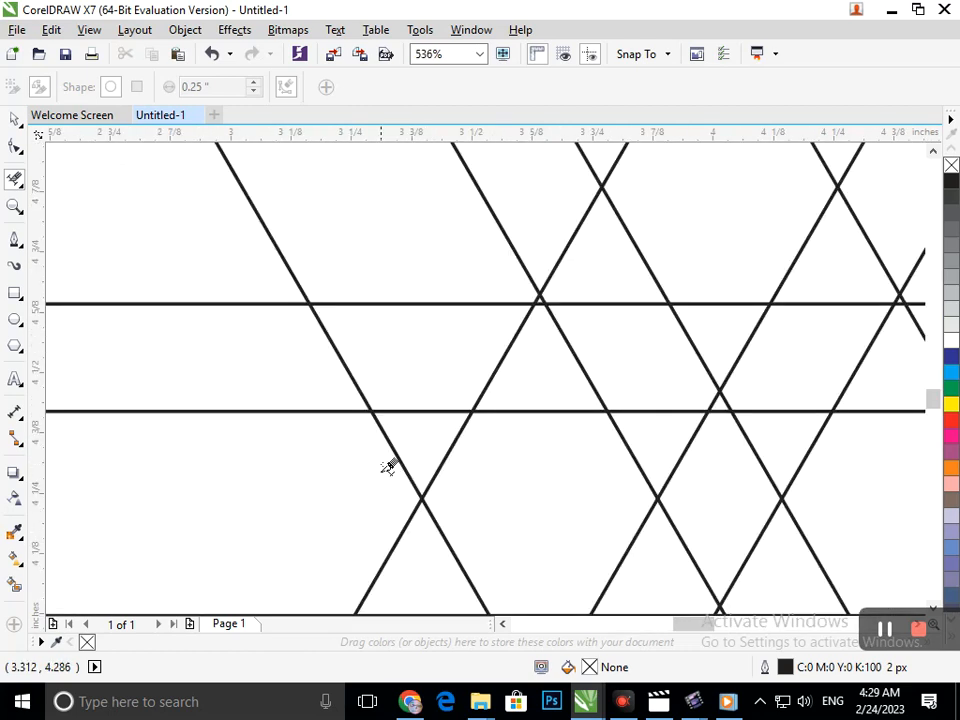
click(430, 303)
click(420, 411)
click(446, 454)
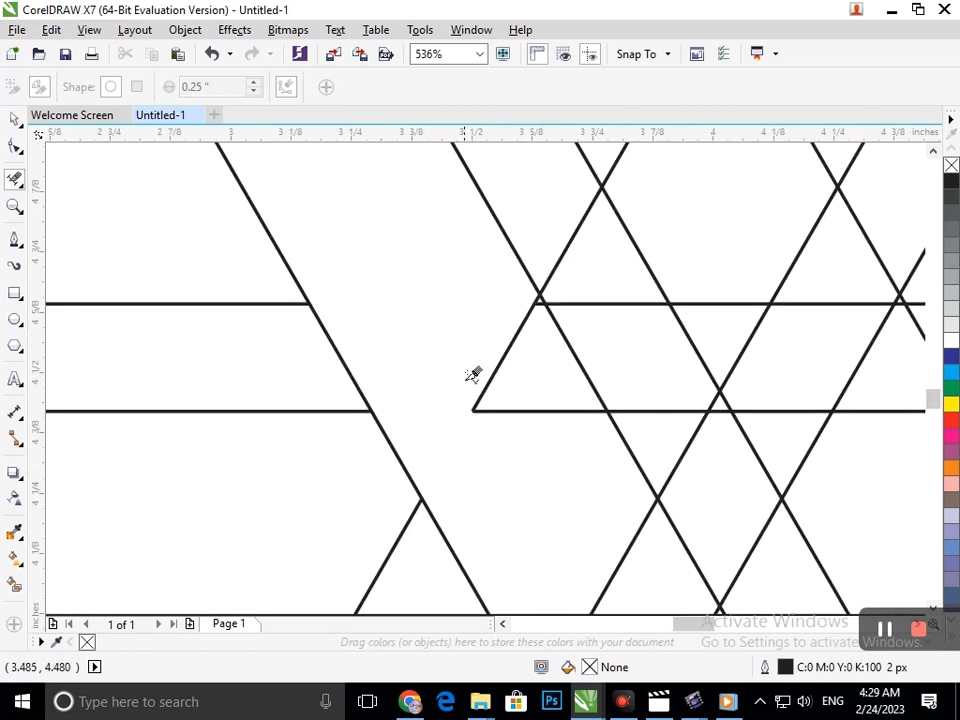
scroll(473, 375, down, 5)
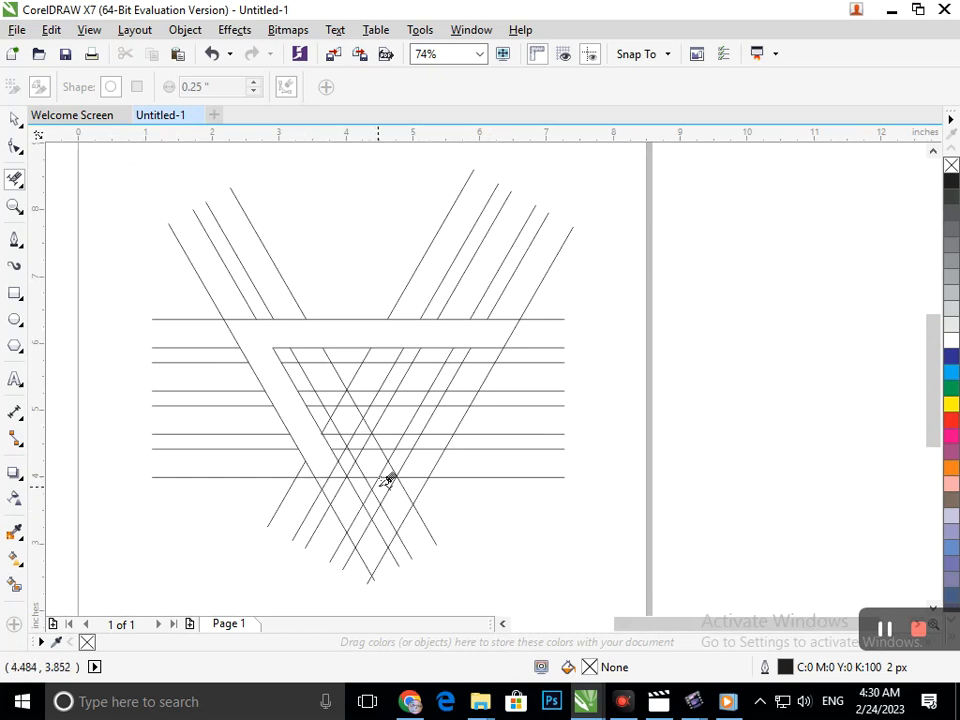
scroll(400, 490, up, 5)
scroll(430, 390, down, 3)
scroll(478, 405, down, 2)
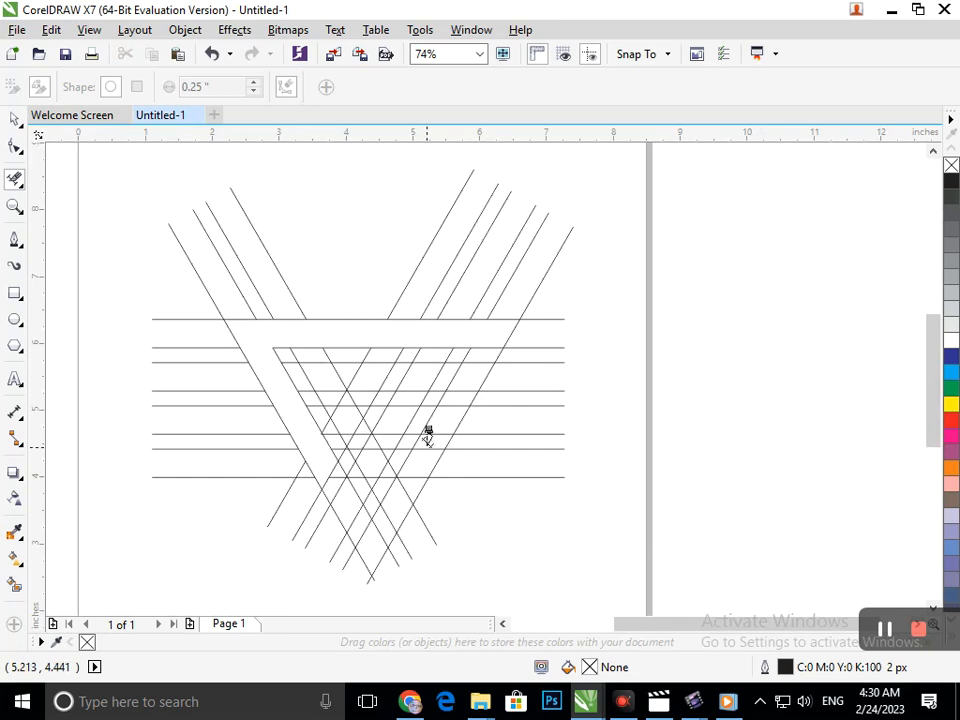
- Delete the horizontal and descending diagonal segments crossing the band between the first two ascending diagonals, around the inner triangle's lower apex
drag(300, 396, 416, 490)
click(340, 406)
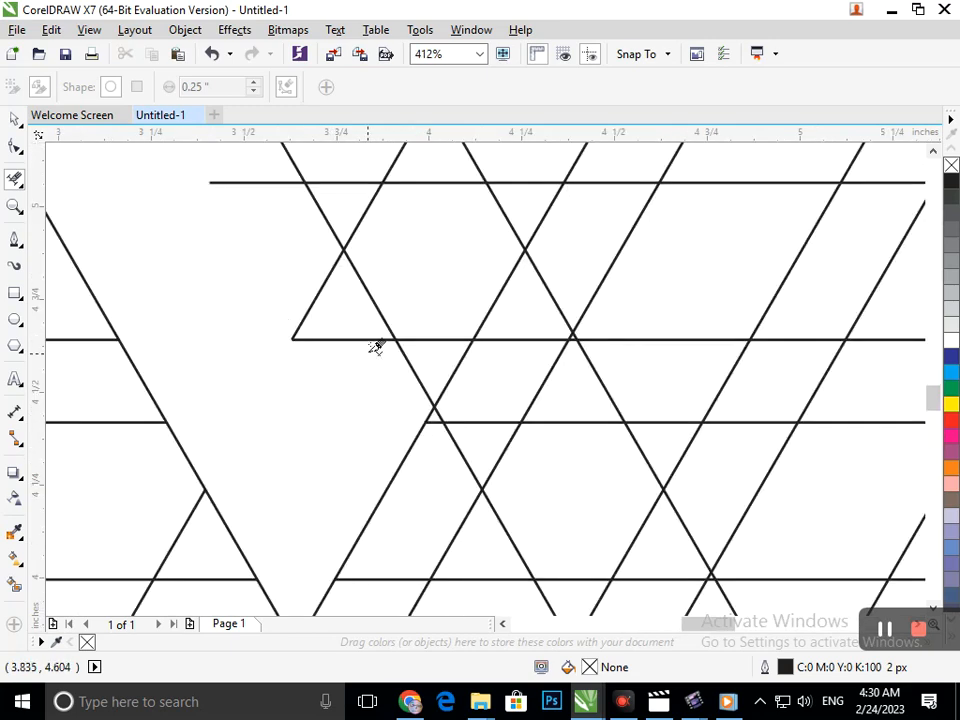
key(ctrl+z)
drag(341, 443, 358, 411)
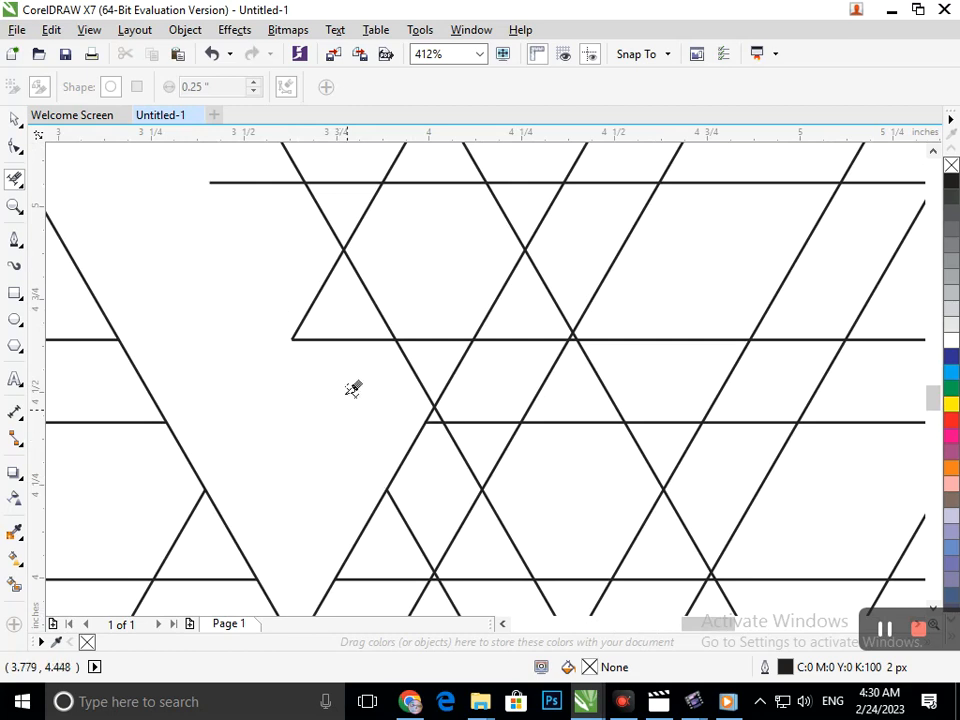
key(ctrl+z)
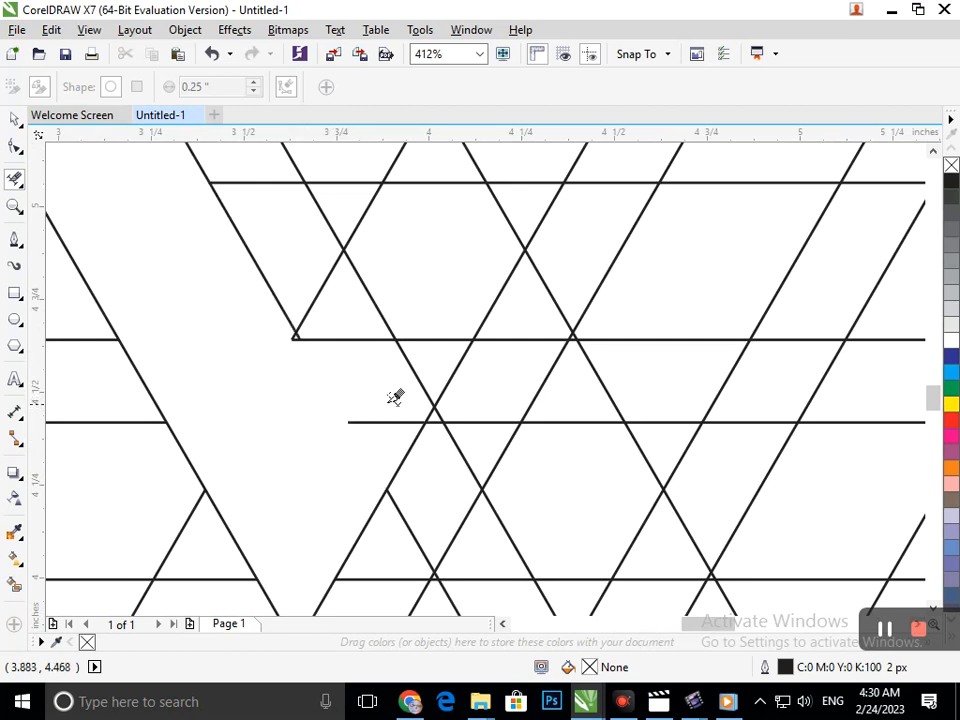
click(395, 421)
click(388, 340)
click(390, 316)
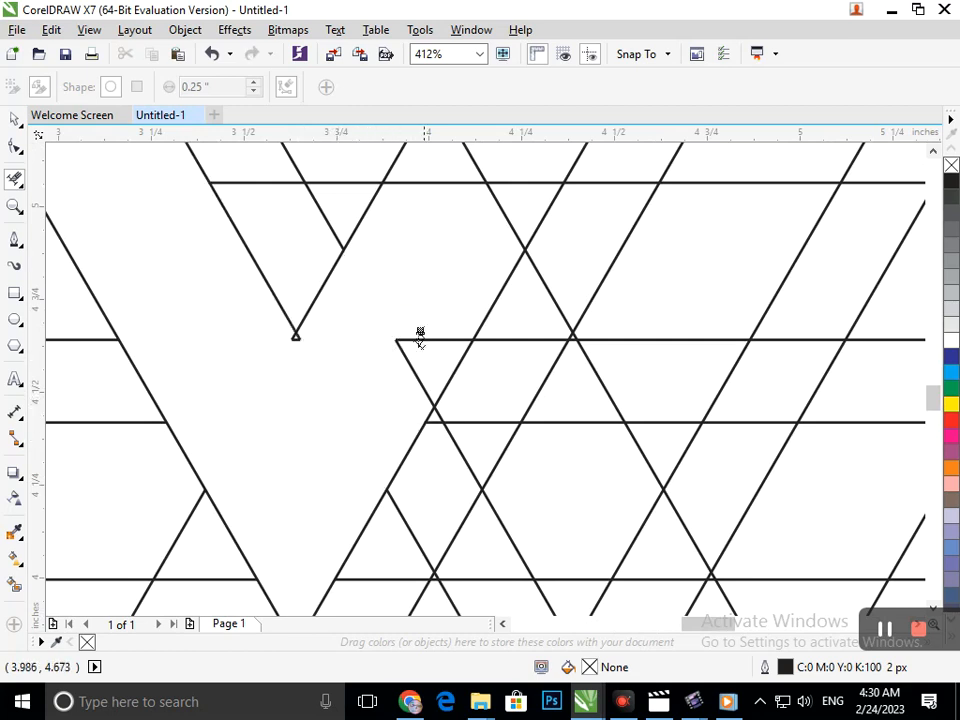
- Delete the last descending diagonal segment crossing that band and the diagonal segments crossing between the third and fourth horizontal lines
scroll(420, 336, down, 5)
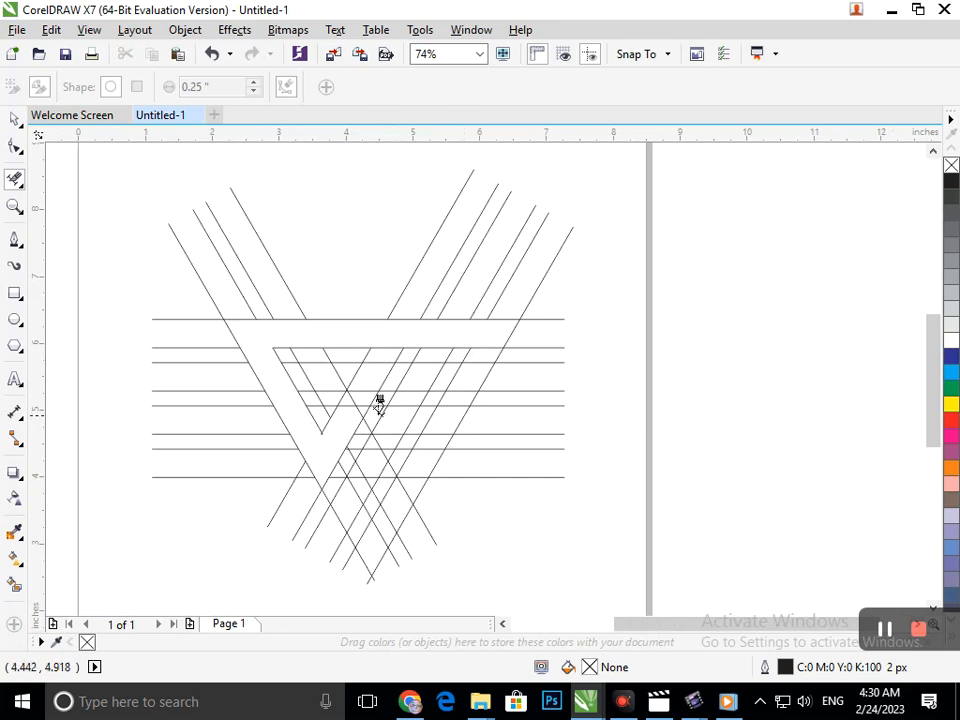
scroll(359, 393, up, 5)
click(446, 456)
click(425, 410)
scroll(533, 461, down, 5)
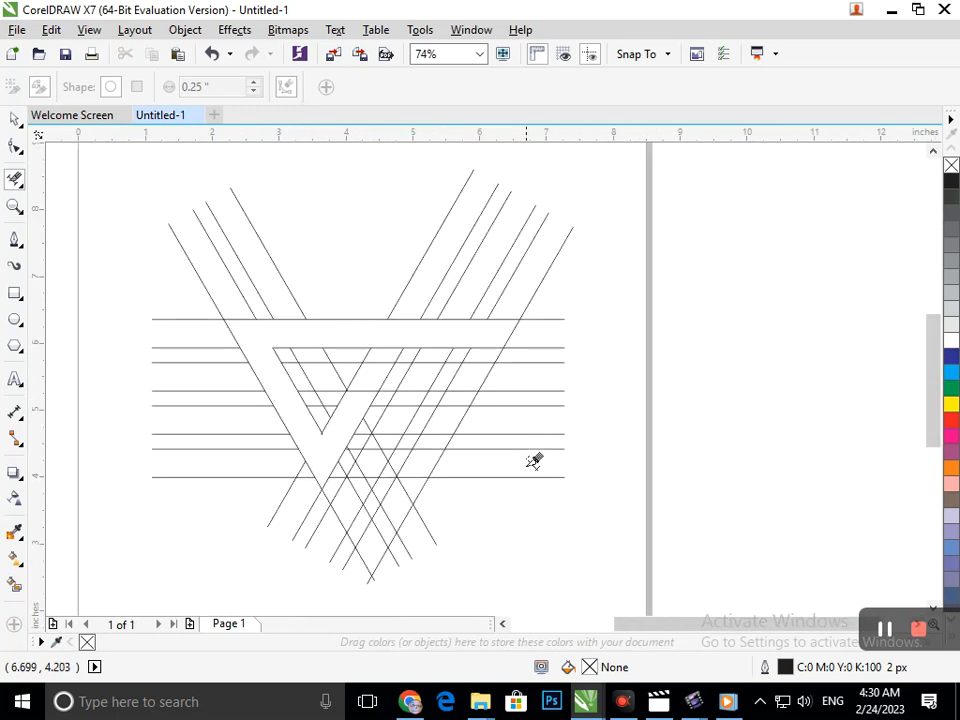
drag(337, 377, 365, 380)
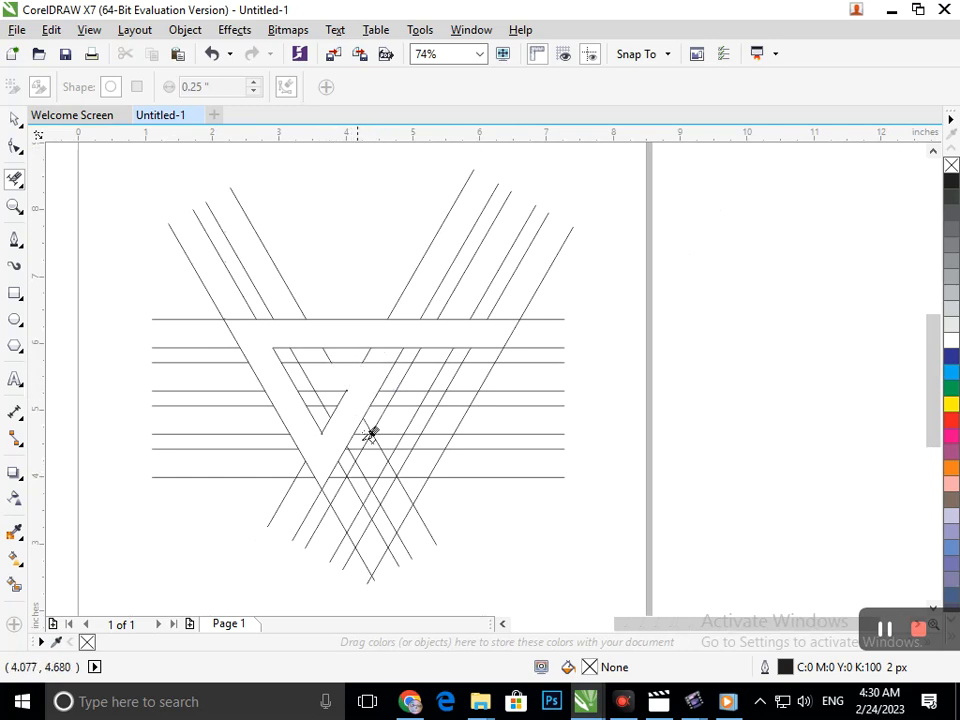
click(330, 402)
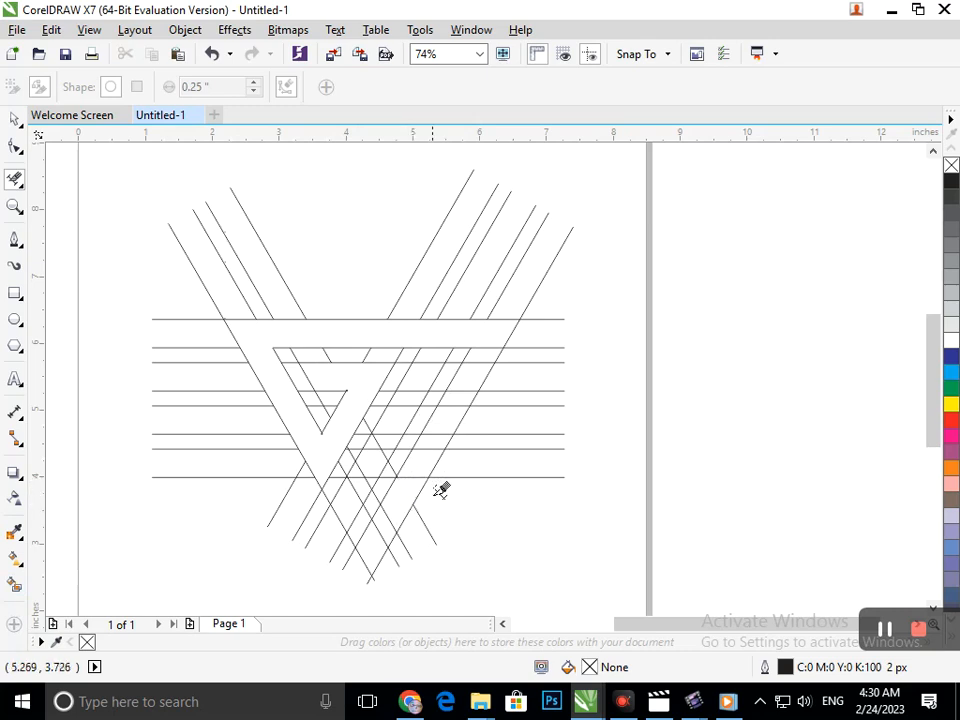
- Try clearing the horizontal segments between the two rightmost ascending diagonals, and undo those deletions
scroll(422, 388, up, 5)
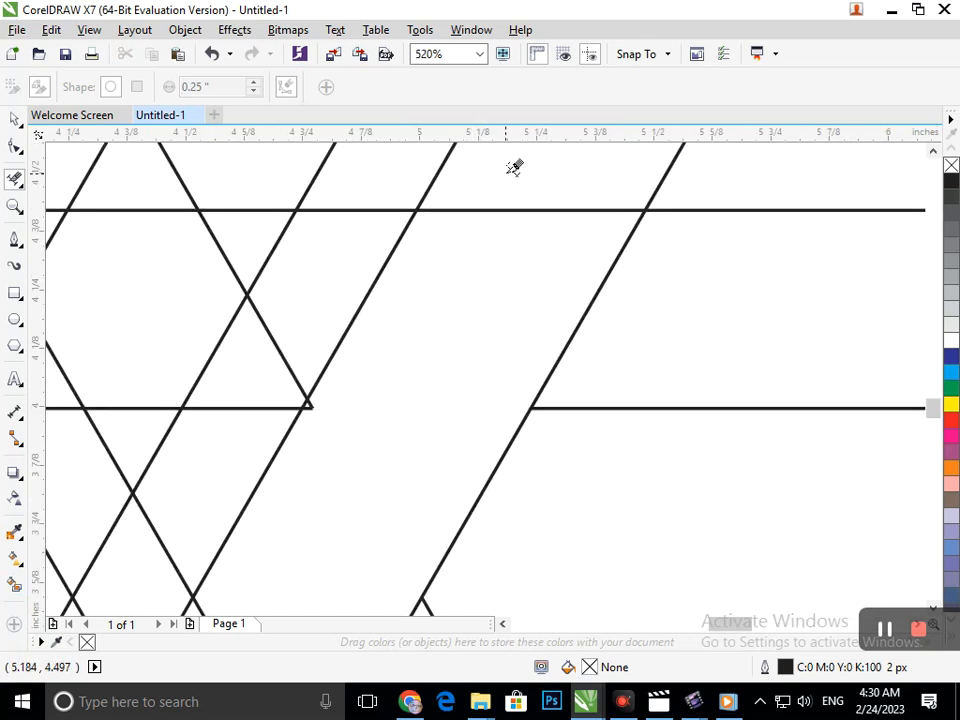
scroll(626, 349, down, 5)
scroll(508, 416, up, 5)
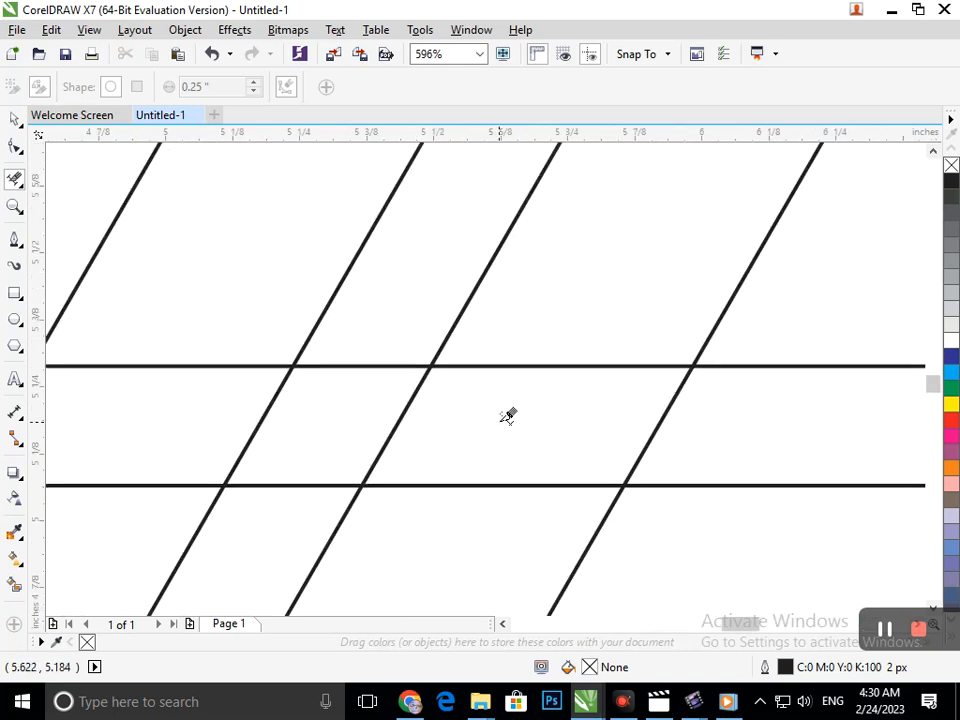
click(512, 484)
click(538, 366)
key(F3)
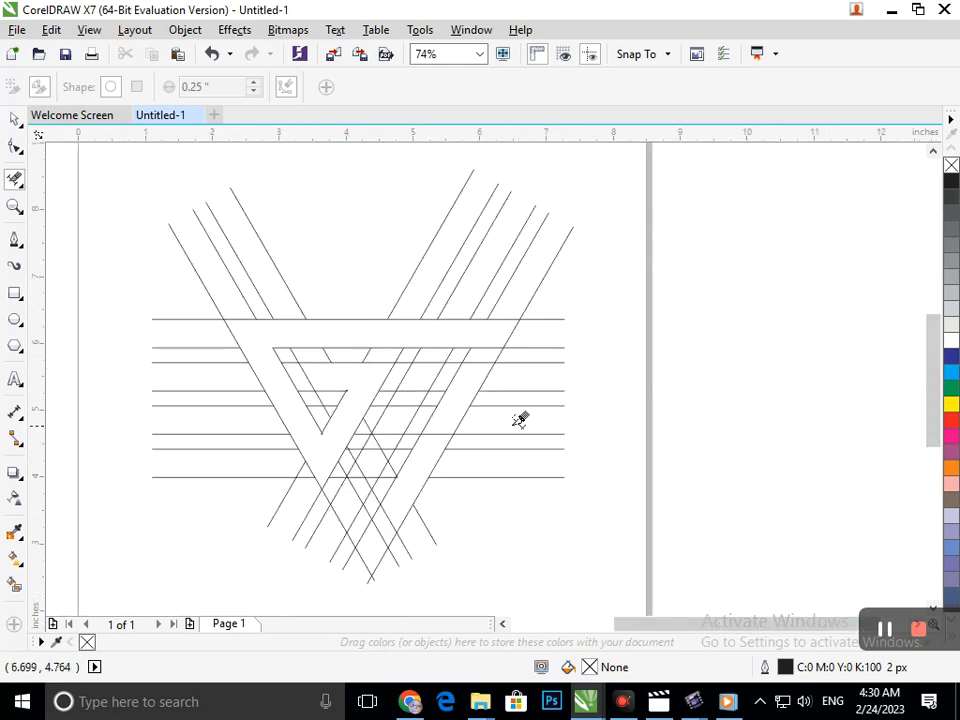
key(ctrl+z)
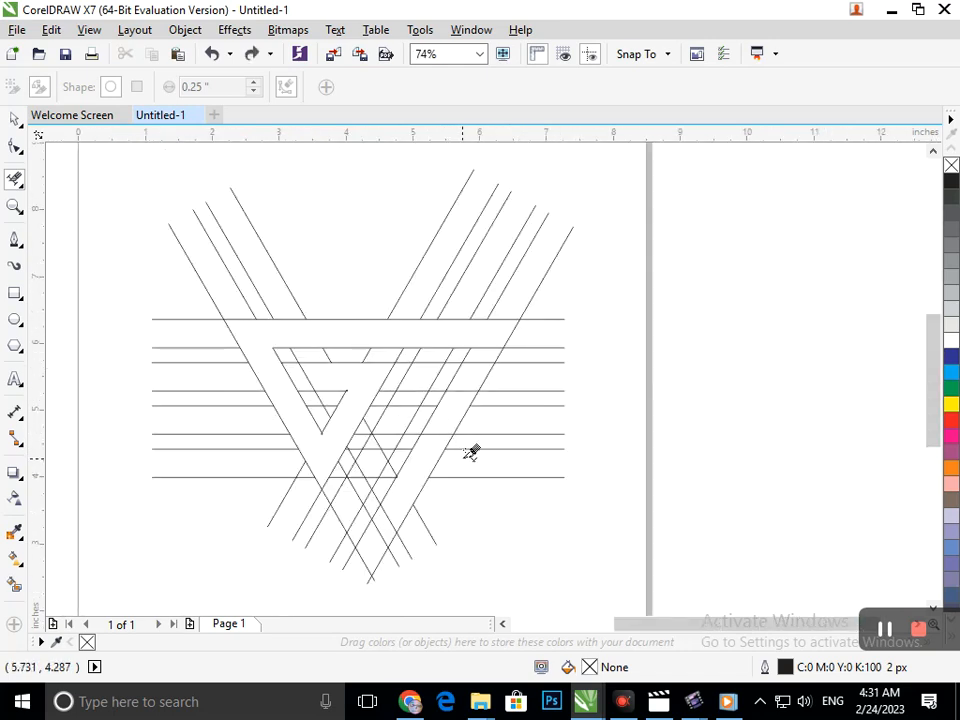
key(ctrl+z)
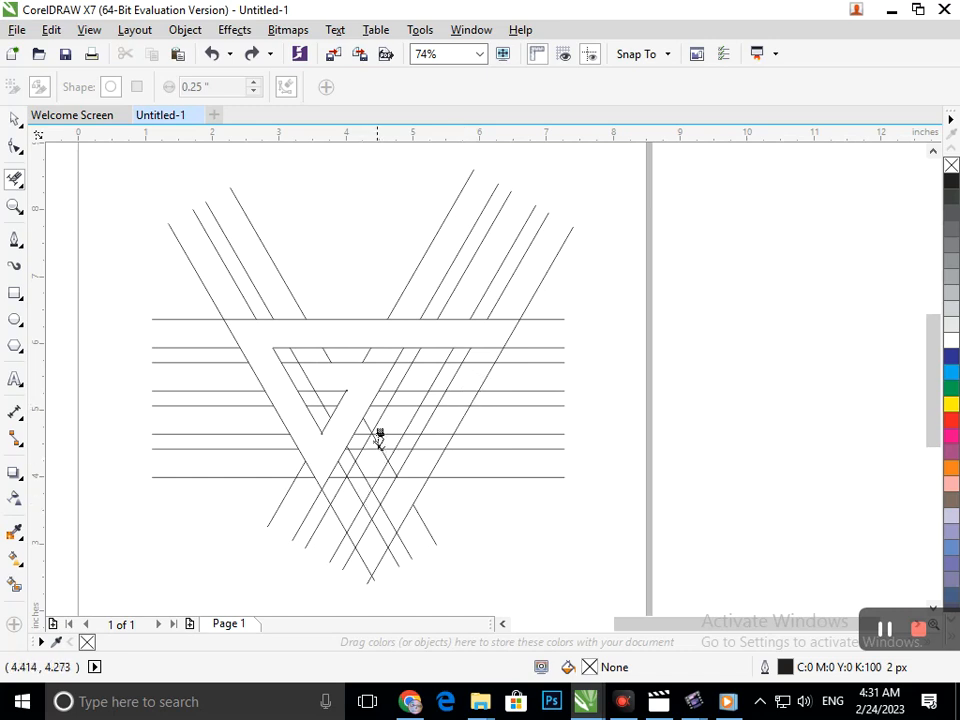
- Delete the third, fourth and fifth horizontal lines' segments crossing the band between the third and fourth ascending diagonals
scroll(484, 388, up, 5)
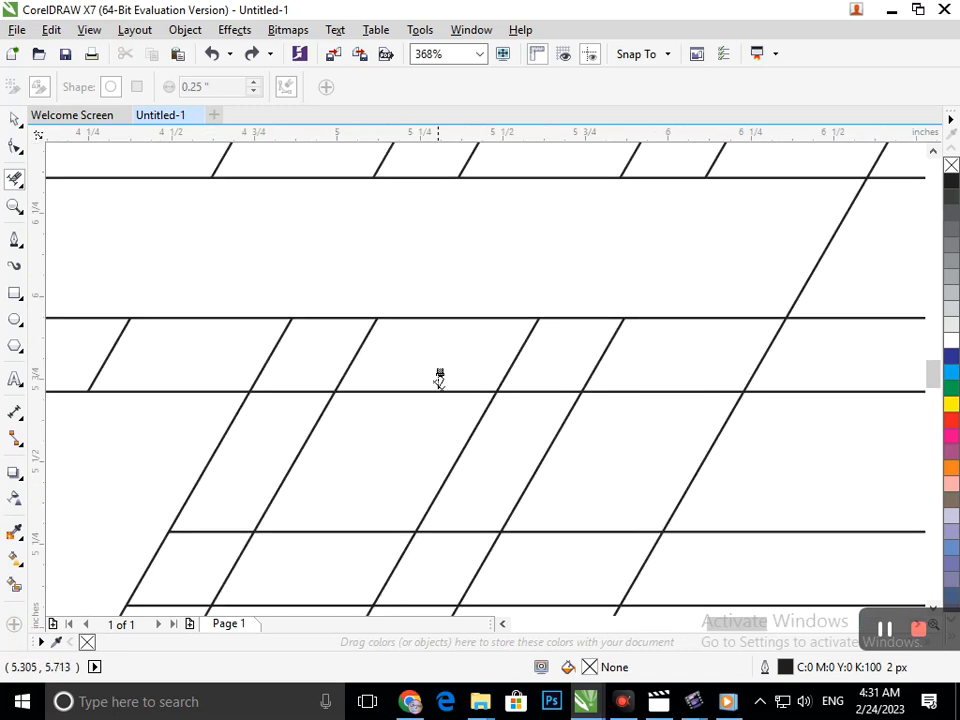
scroll(471, 403, down, 5)
drag(354, 326, 508, 427)
click(382, 497)
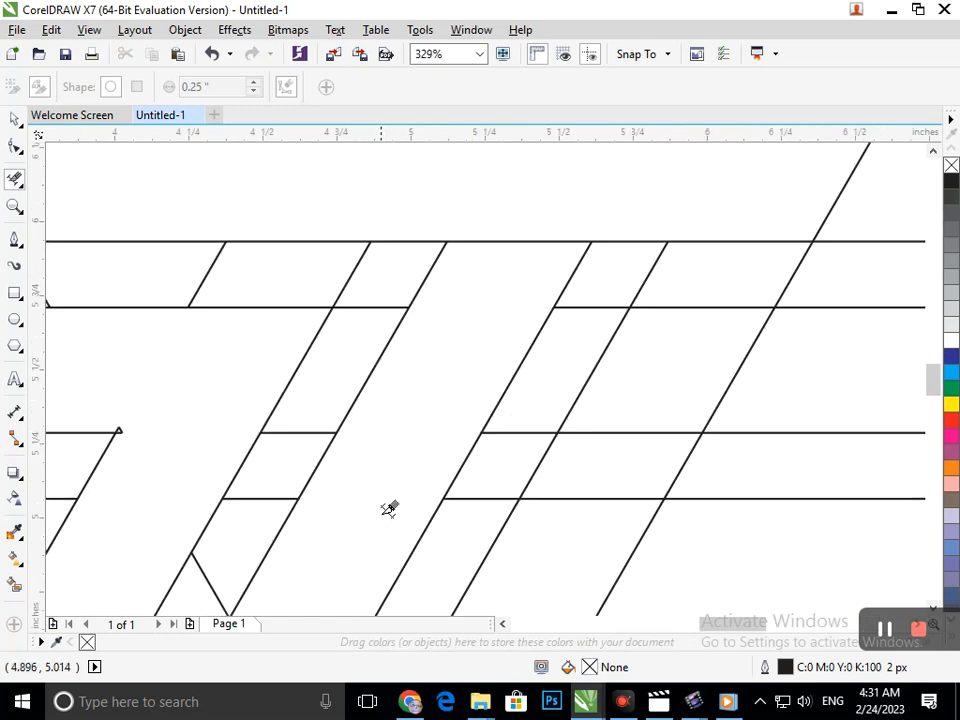
key(F3)
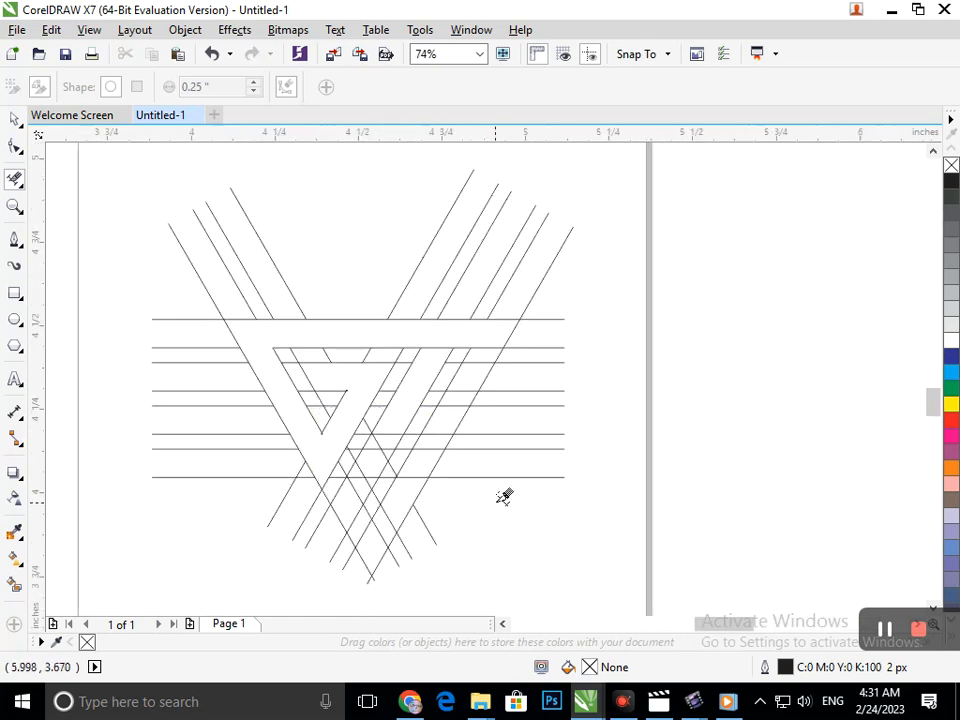
- Delete the horizontal and descending diagonal segments crossing the lower part of the band between the third and fourth ascending diagonals
drag(504, 439, 310, 470)
drag(381, 264, 374, 291)
drag(358, 320, 346, 336)
drag(355, 340, 354, 378)
drag(388, 357, 365, 391)
click(392, 347)
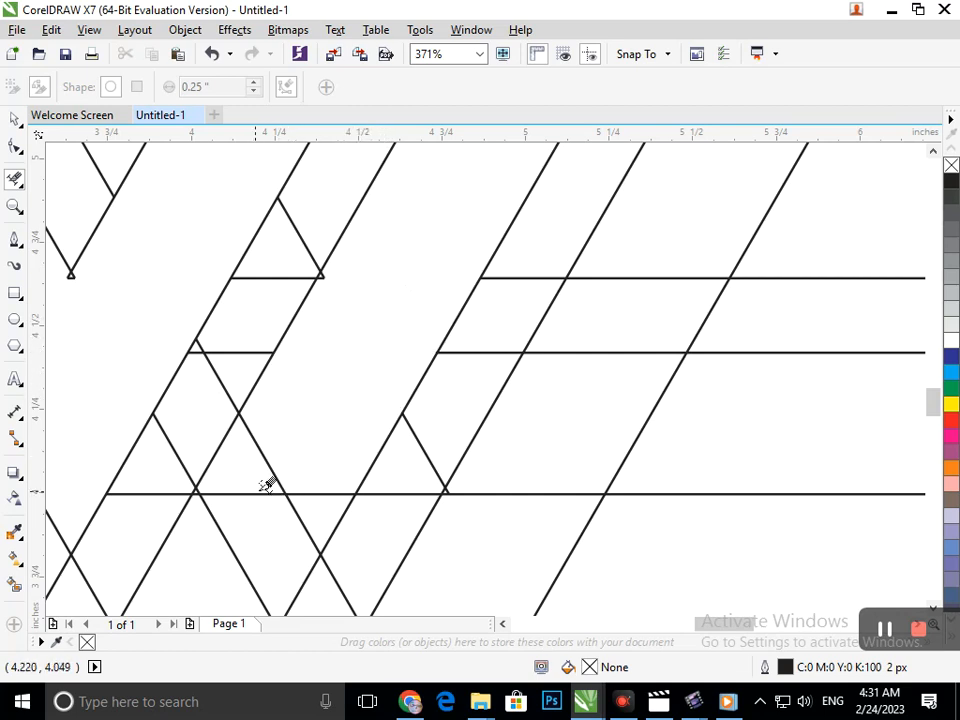
drag(265, 485, 292, 515)
scroll(257, 467, down, 5)
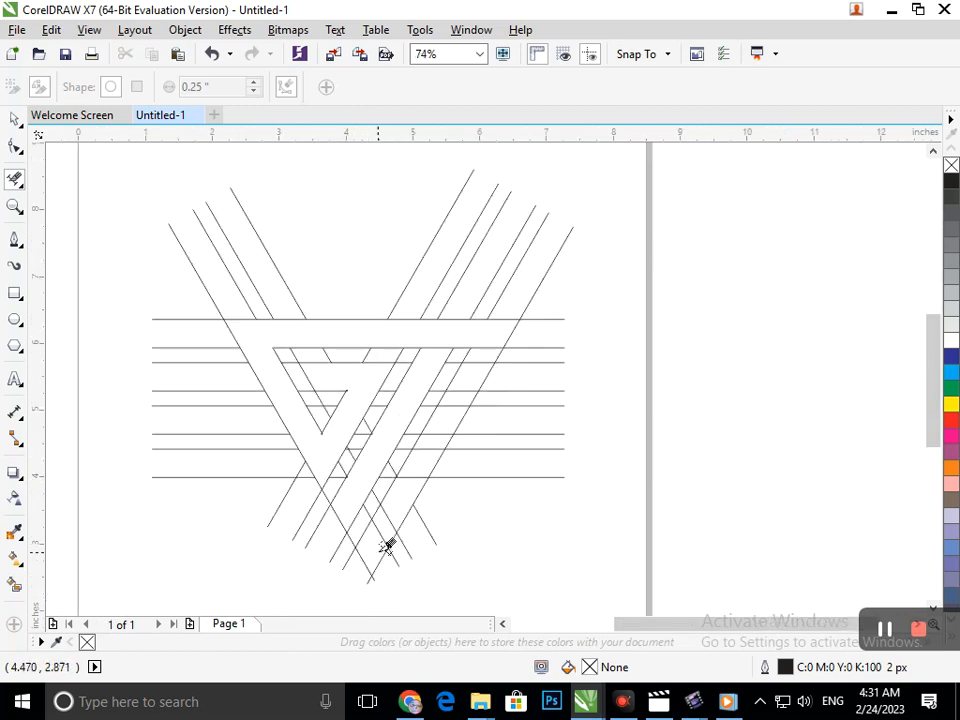
- Trim the tiny line ends that overhang the third ascending diagonal into the cleared band
drag(340, 486, 383, 509)
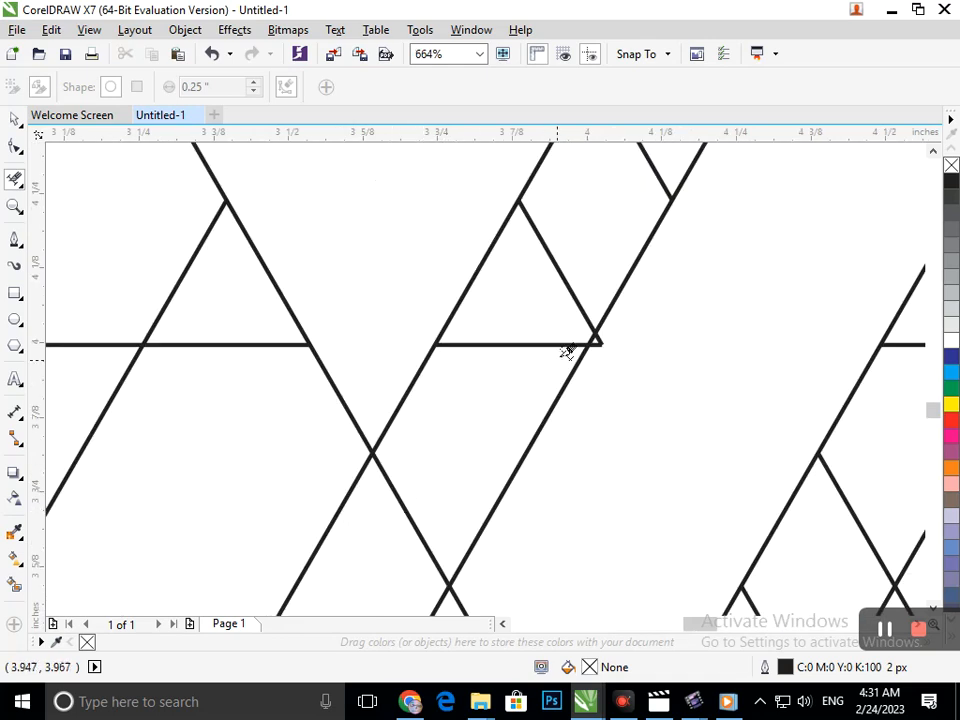
key(F4)
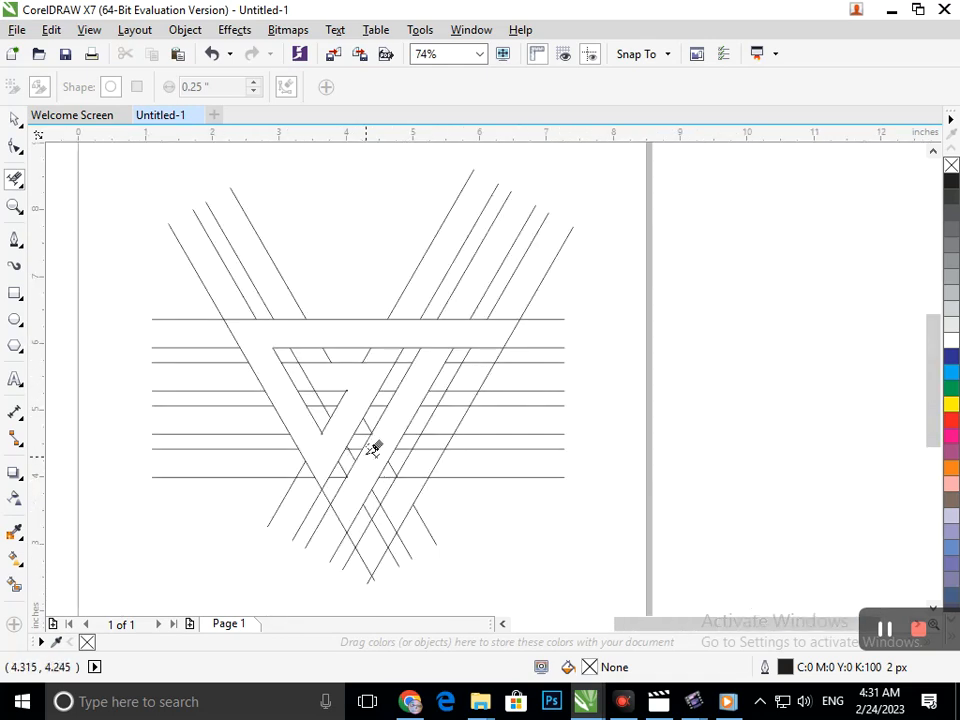
drag(348, 411, 395, 428)
drag(411, 481, 404, 478)
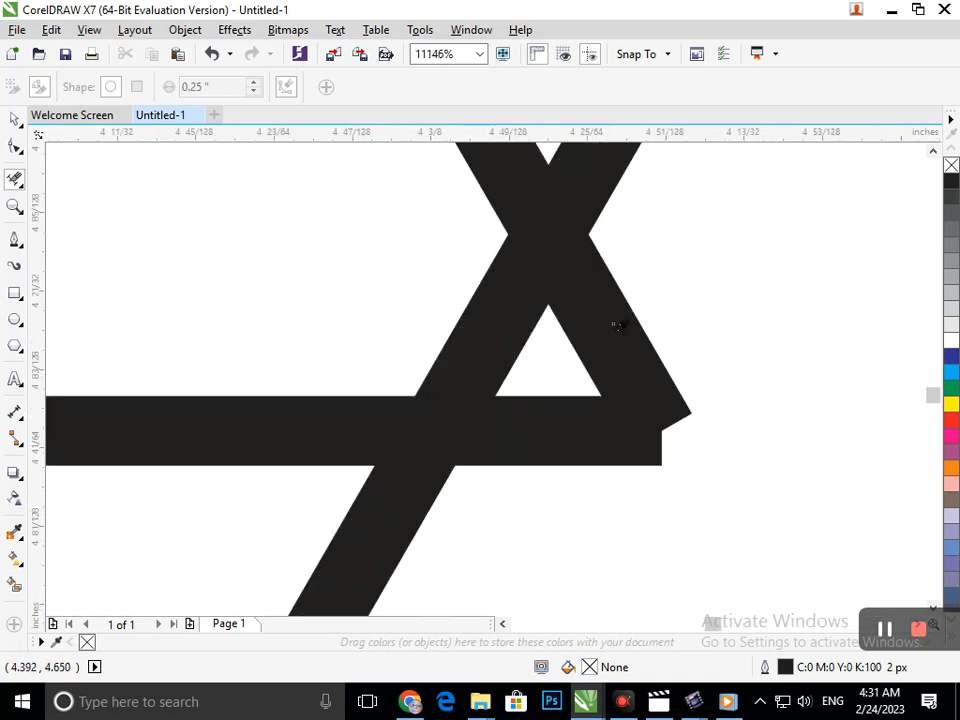
key(F3)
drag(360, 427, 417, 490)
key(F4)
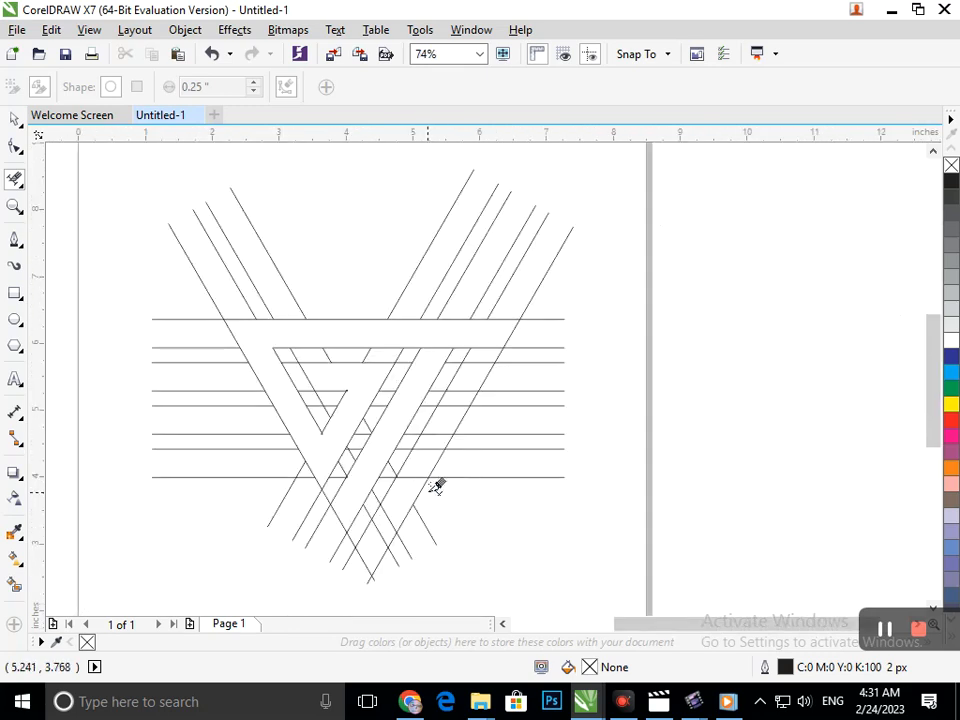
drag(333, 474, 396, 501)
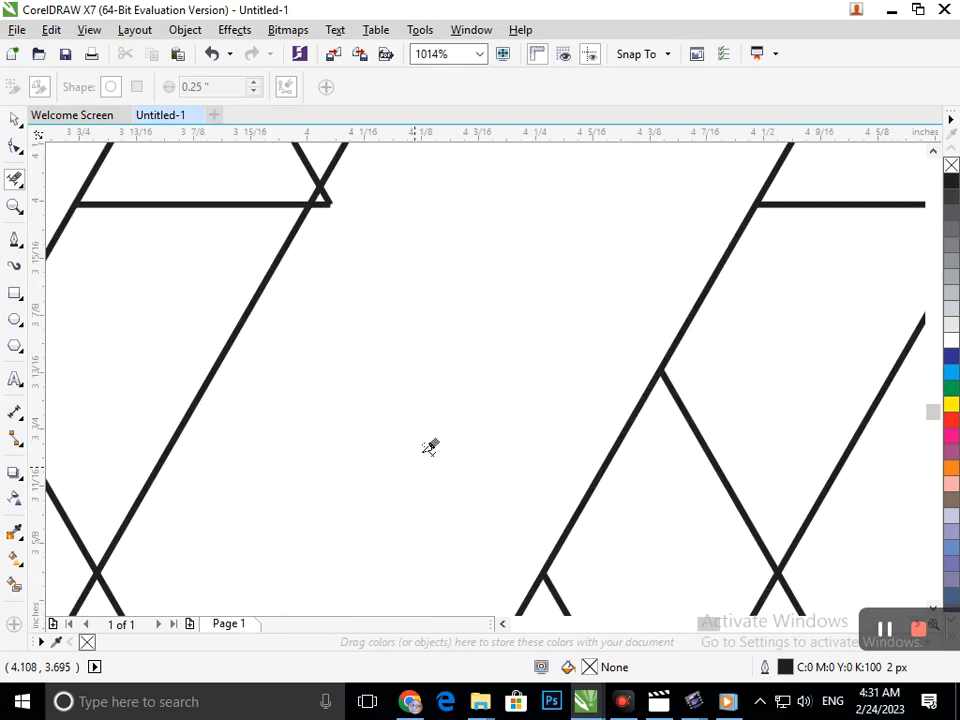
drag(292, 188, 367, 215)
drag(503, 266, 421, 375)
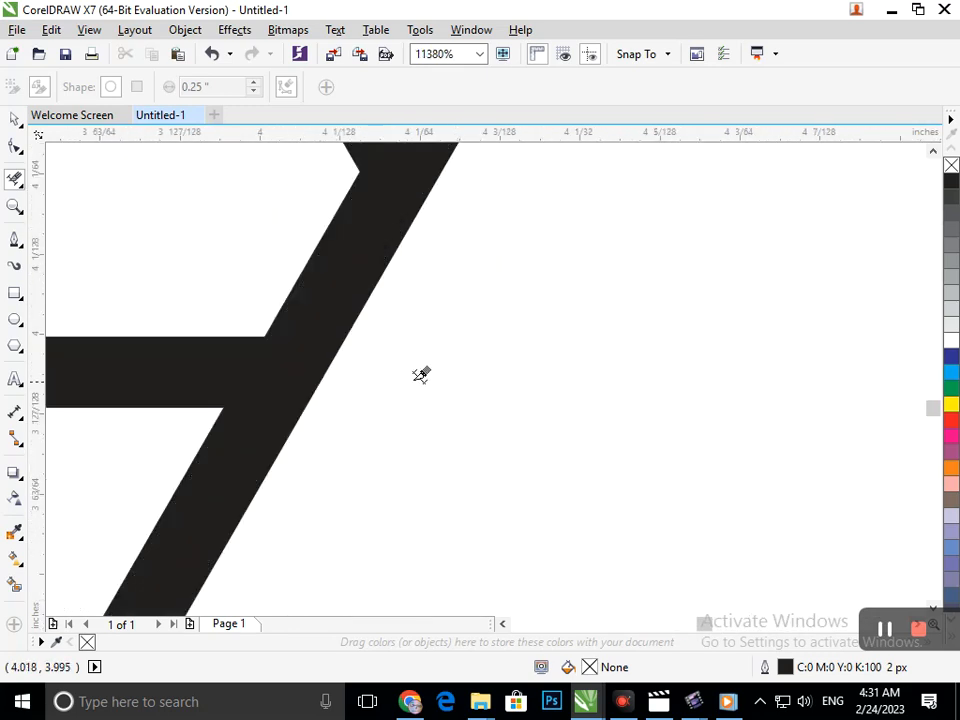
key(shift+F4)
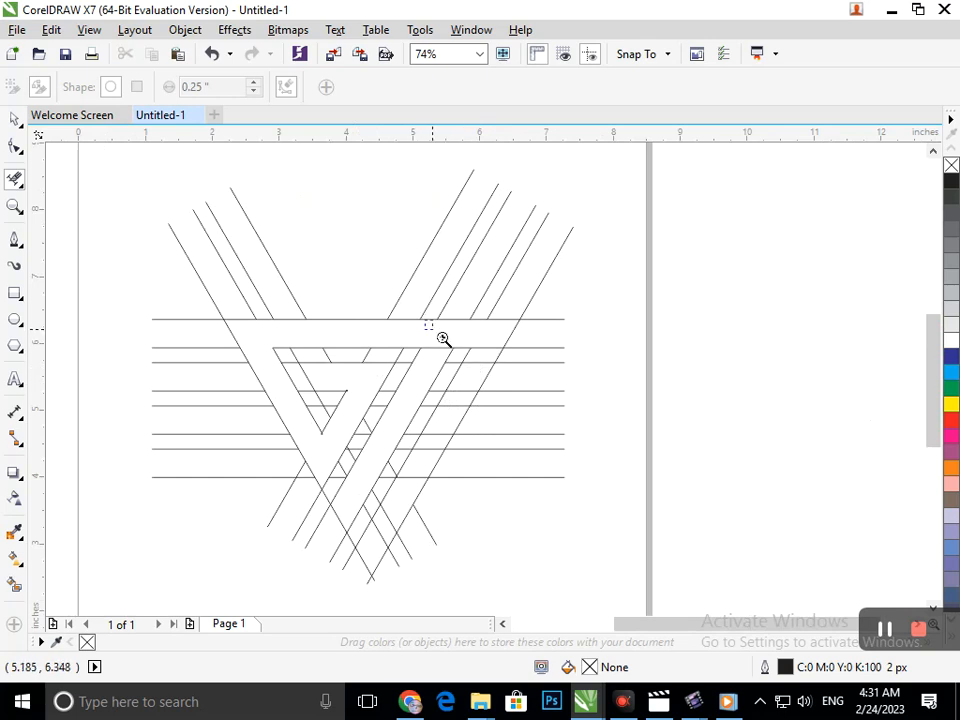
- Delete the third, fourth and fifth horizontal lines' segments crossing the band between the two rightmost ascending diagonals
scroll(443, 340, up, 1)
click(542, 450)
key(shift+F4)
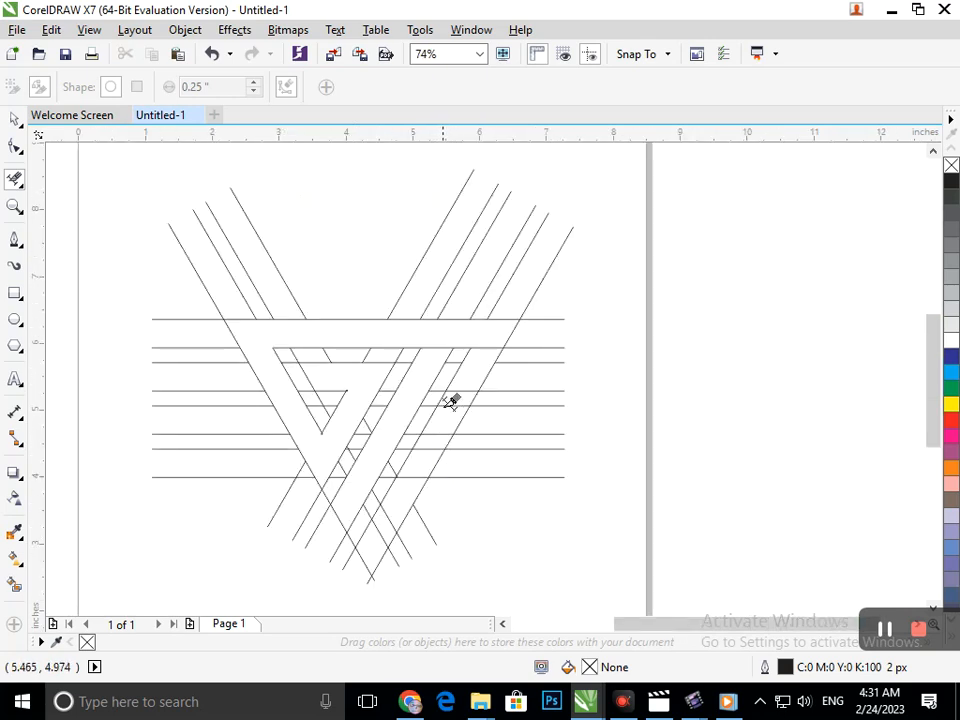
scroll(451, 402, up, 3)
click(375, 290)
click(344, 393)
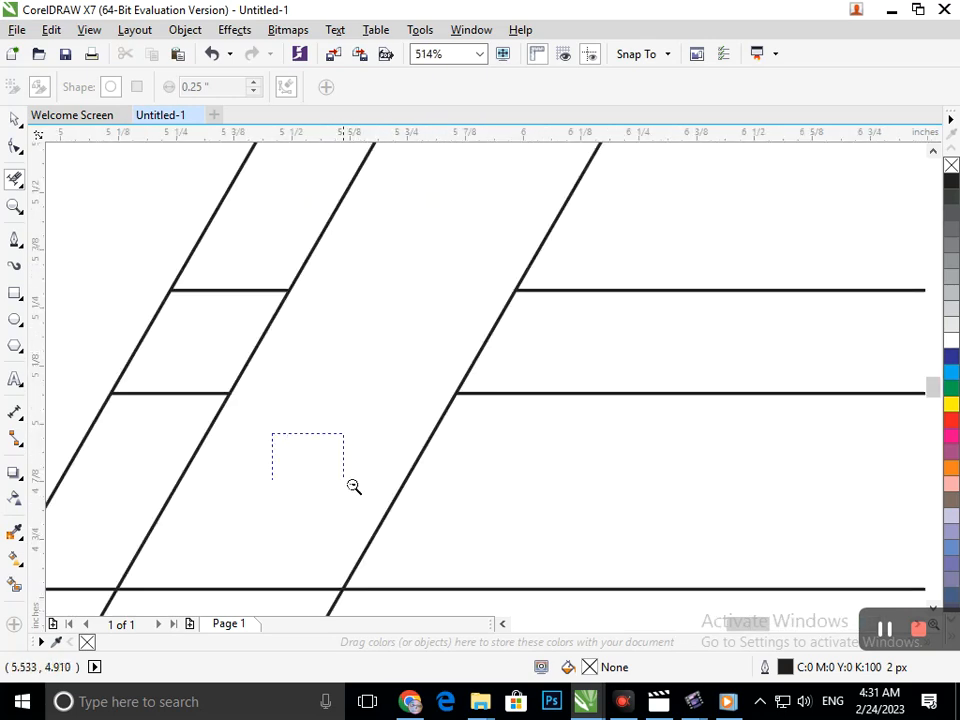
key(shift+F4)
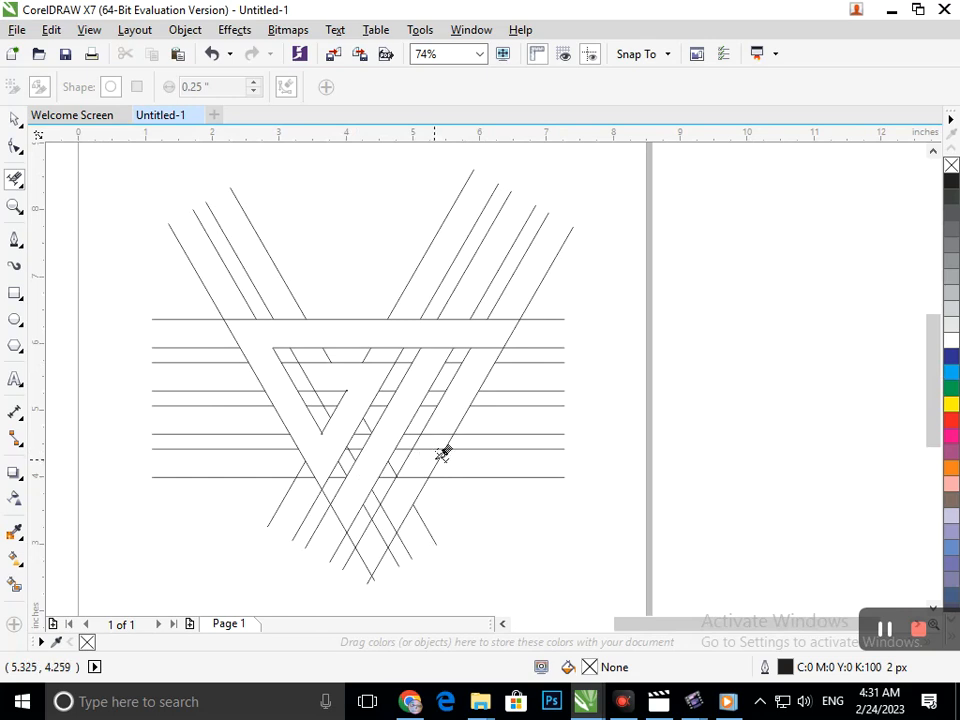
- Delete the sixth and seventh horizontal lines' segments crossing the band between the two rightmost ascending diagonals
scroll(433, 458, up, 2)
click(417, 377)
click(336, 484)
key(shift+F4)
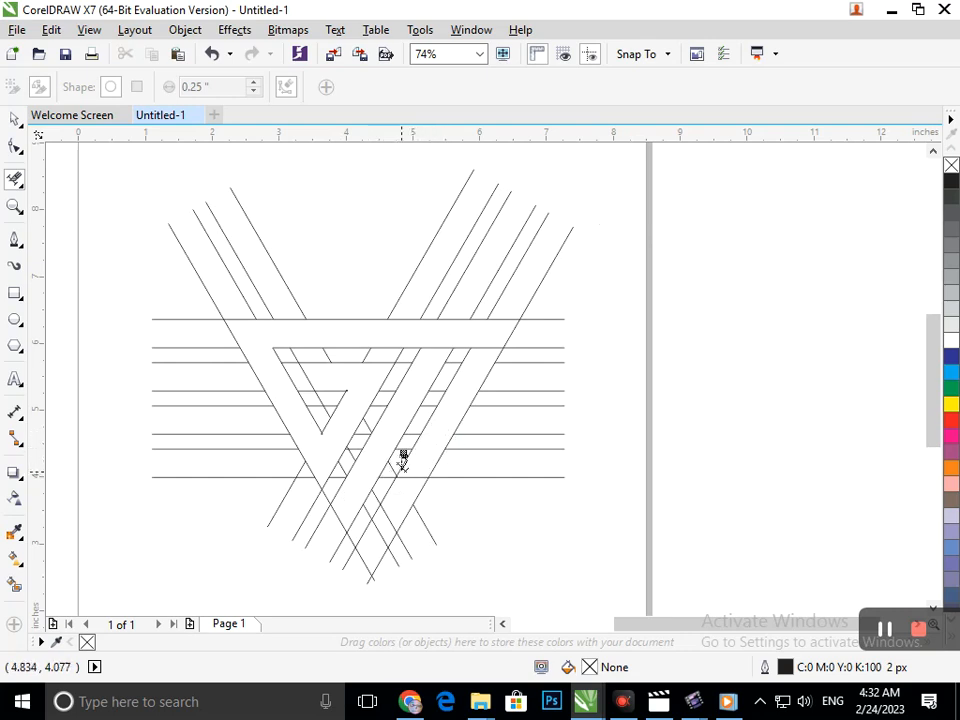
- Delete the fourth and fifth ascending diagonals' segments between the two lowest horizontal lines, along with the leftover descending diagonal pieces there
drag(388, 452, 427, 458)
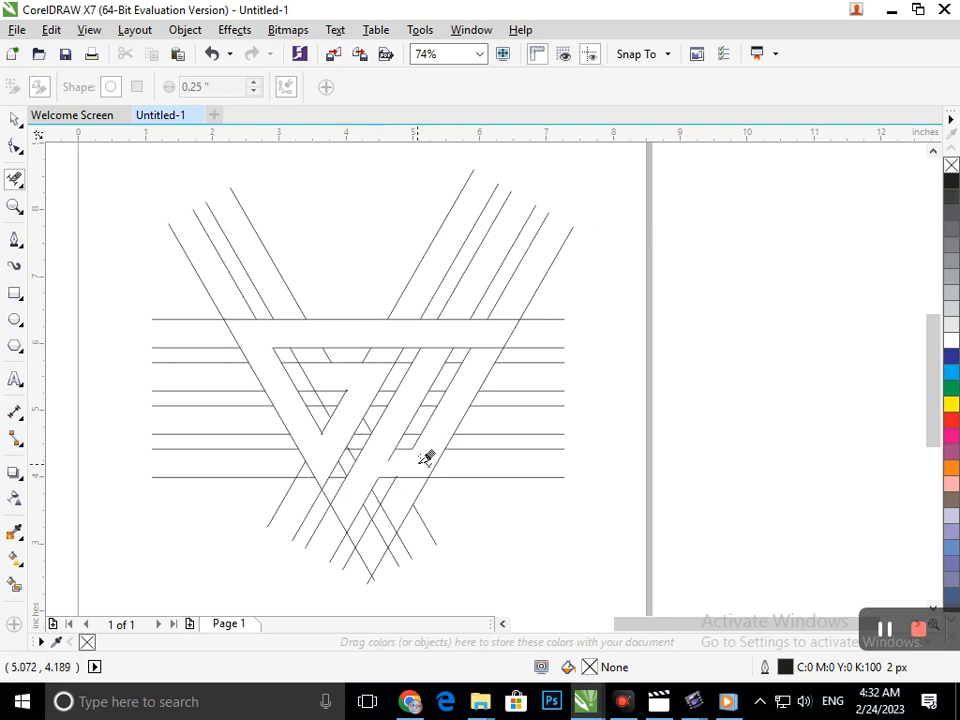
scroll(385, 453, up, 7)
drag(430, 389, 527, 430)
key(shift+F4)
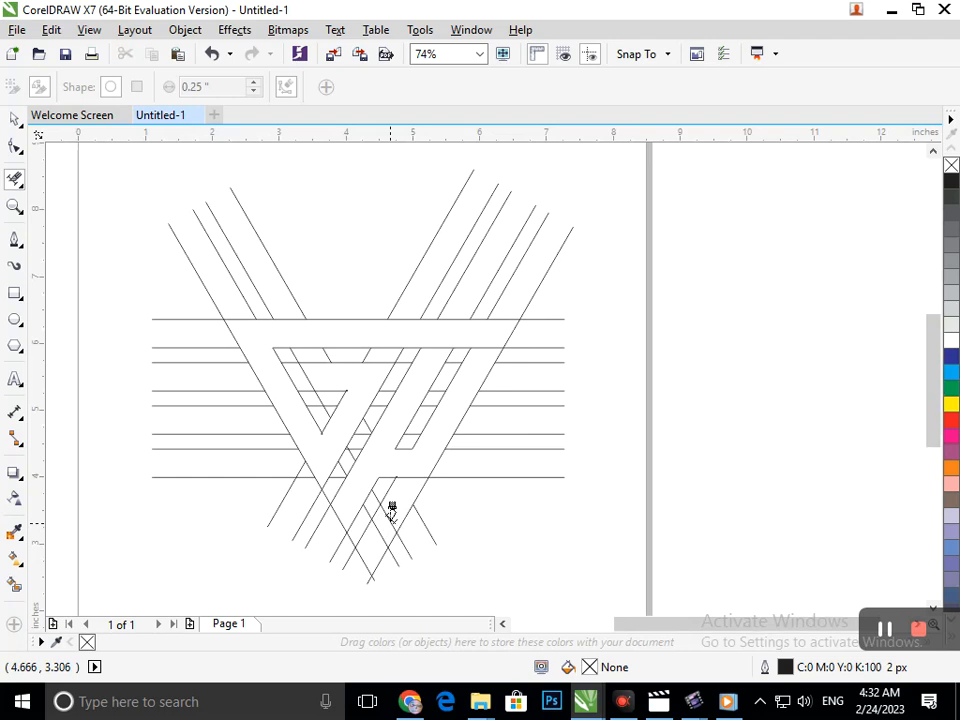
- Delete the descending diagonals' segments and the lowest horizontal line's segment crossing the band between the two rightmost ascending diagonals
scroll(343, 500, up, 6)
key(shift+F4)
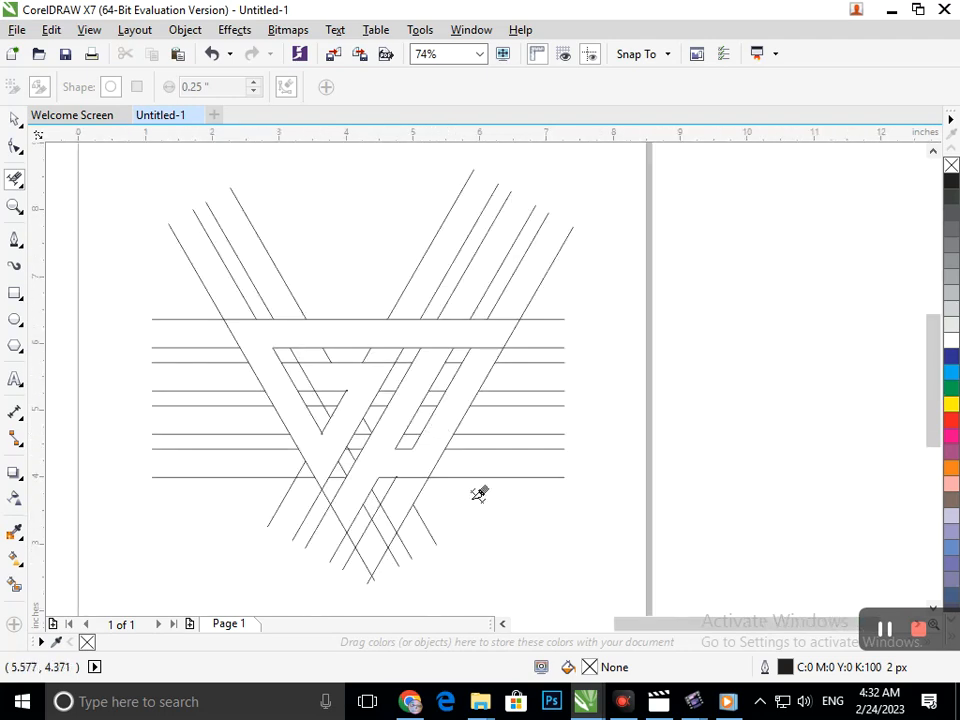
drag(354, 497, 424, 553)
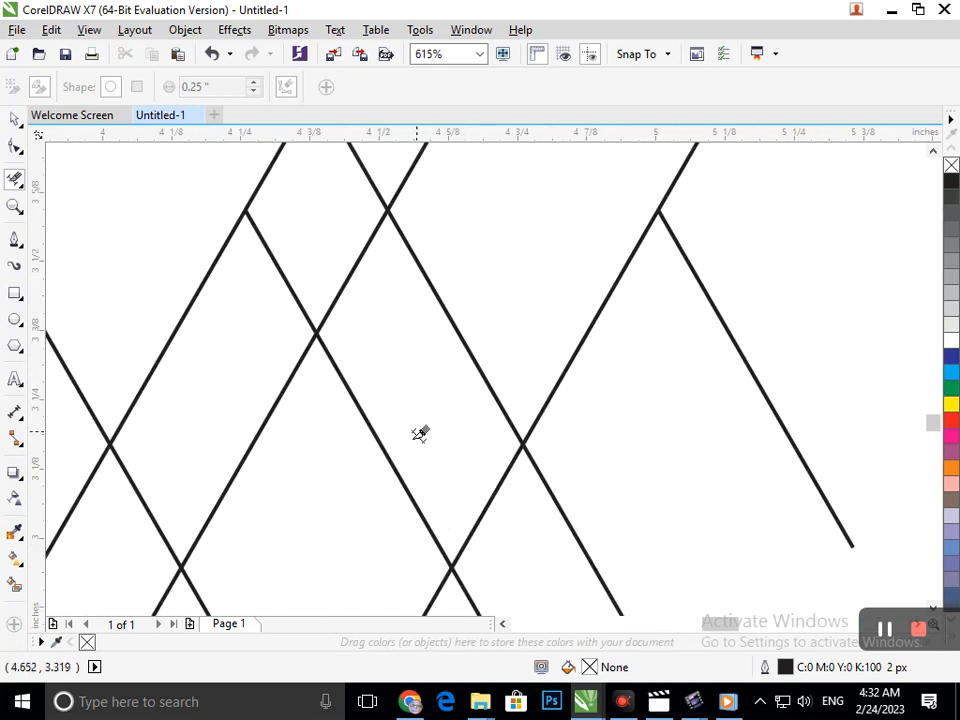
key(shift+F4)
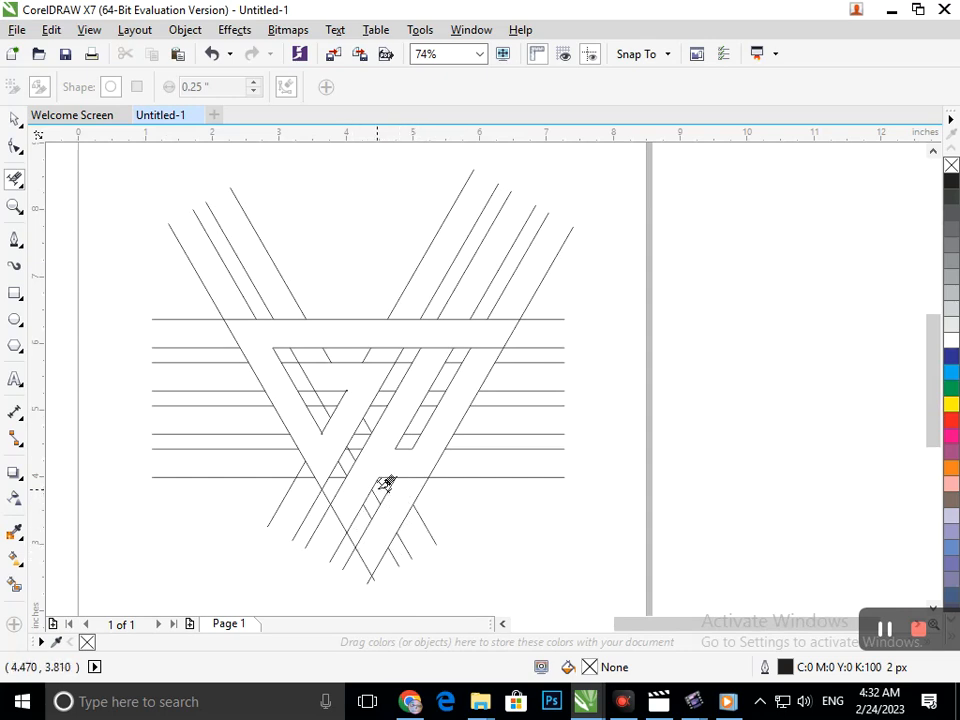
scroll(406, 437, up, 5)
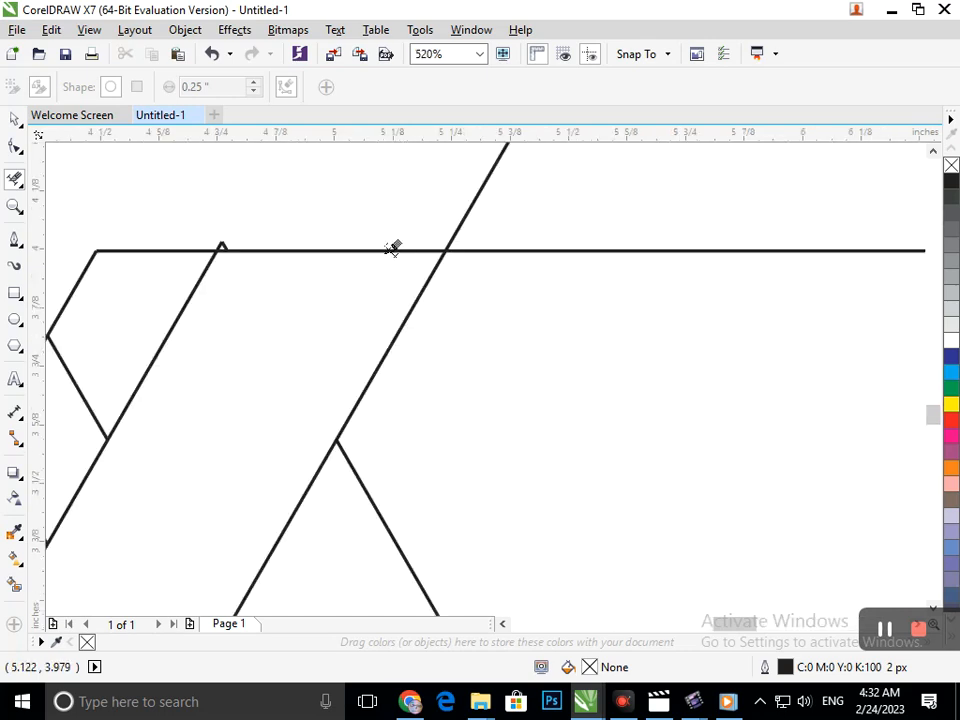
key(shift+F4)
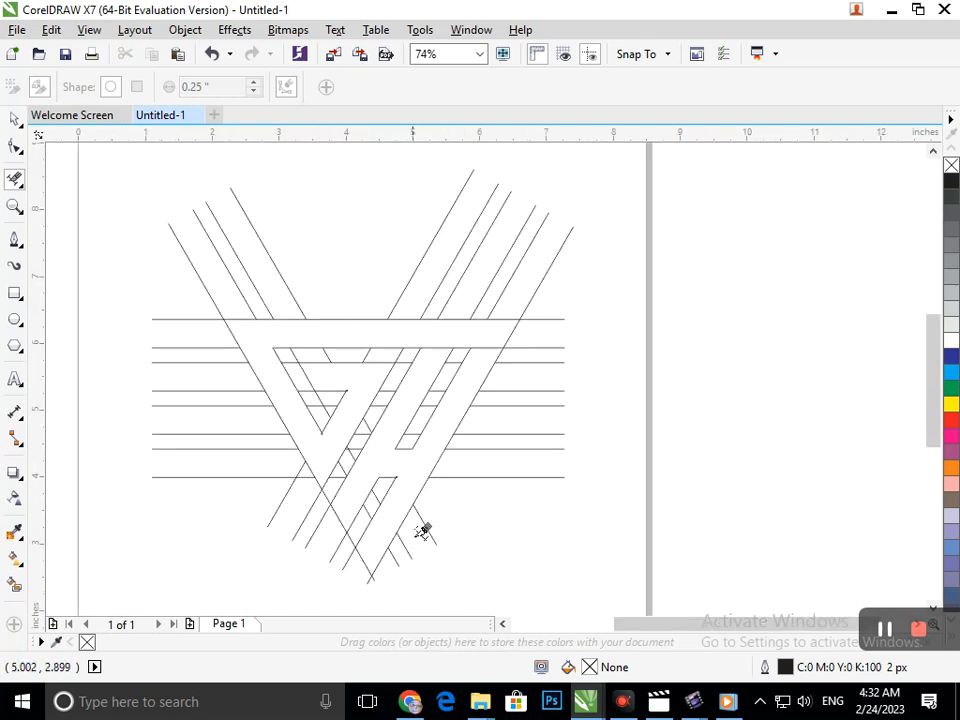
click(15, 584)
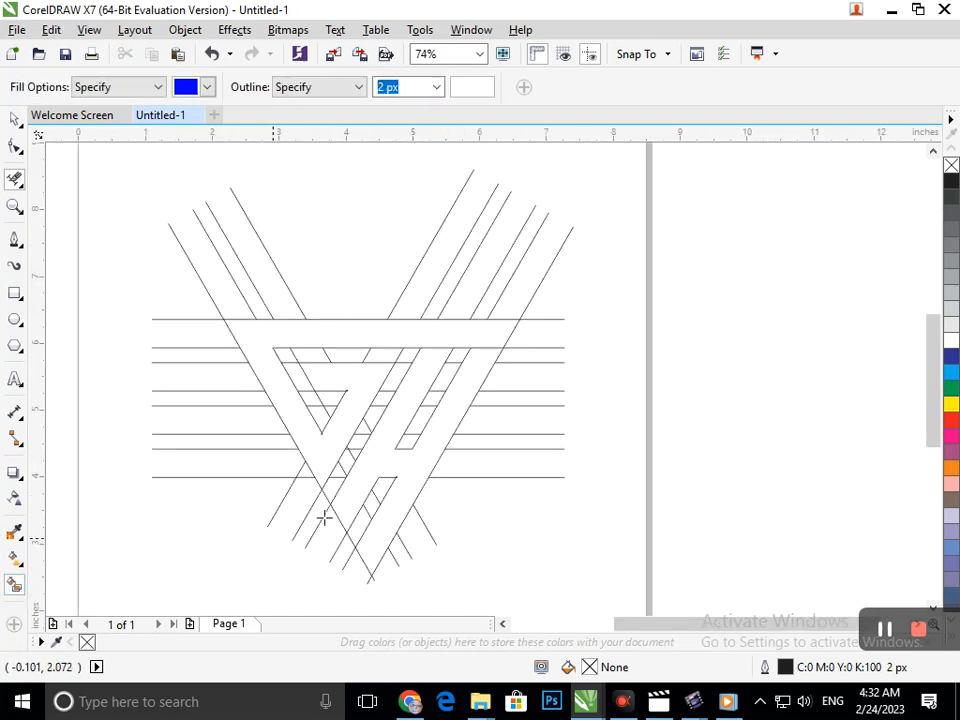
click(322, 463)
click(371, 476)
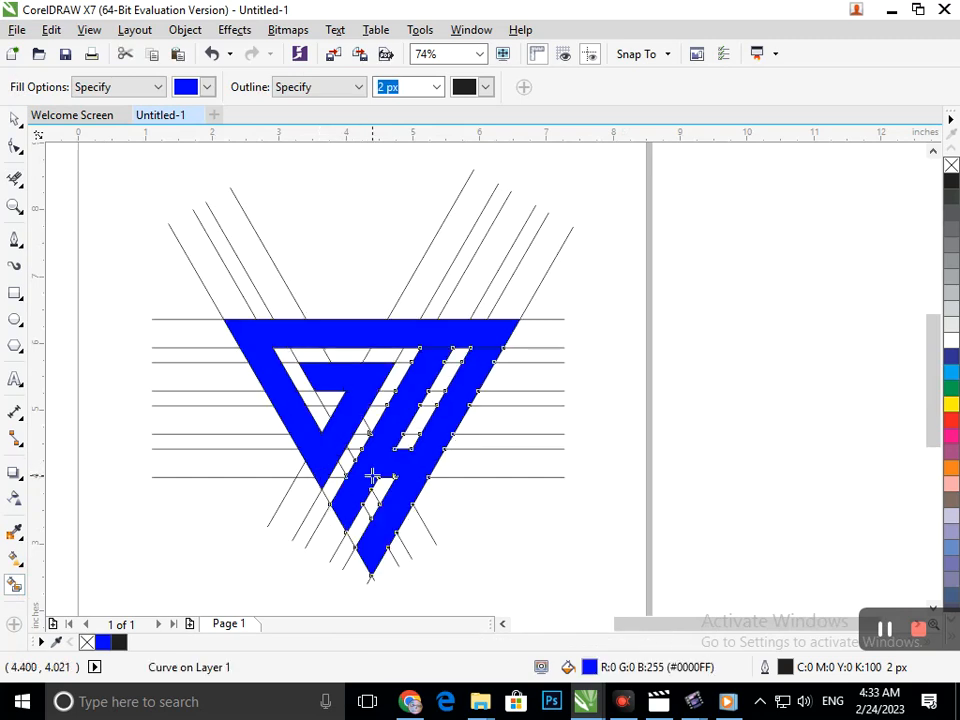
key(ctrl+z)
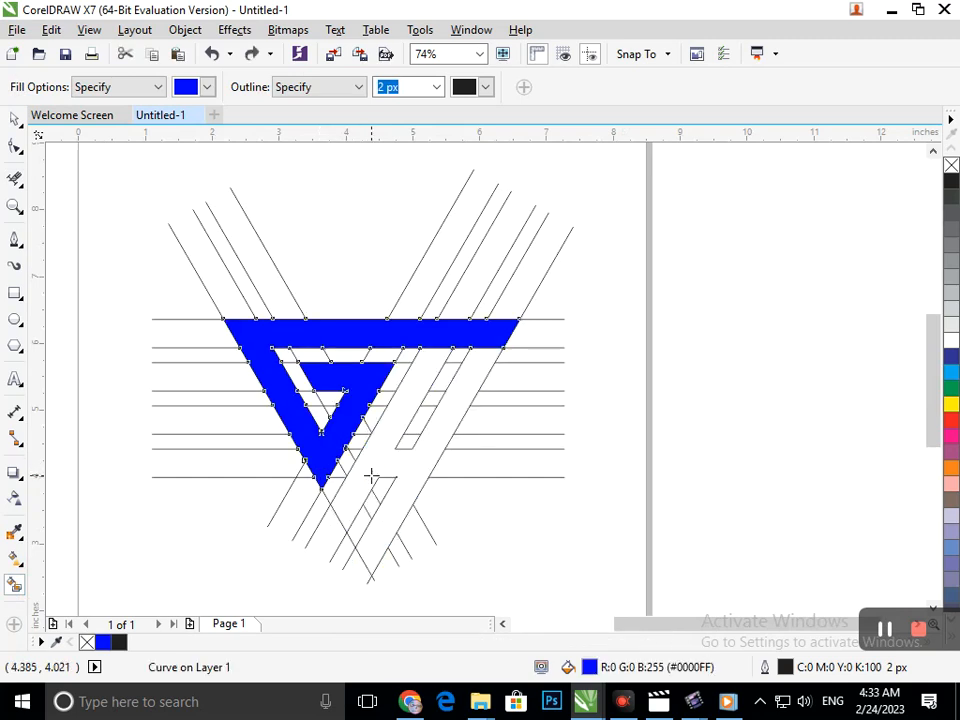
key(ctrl+z)
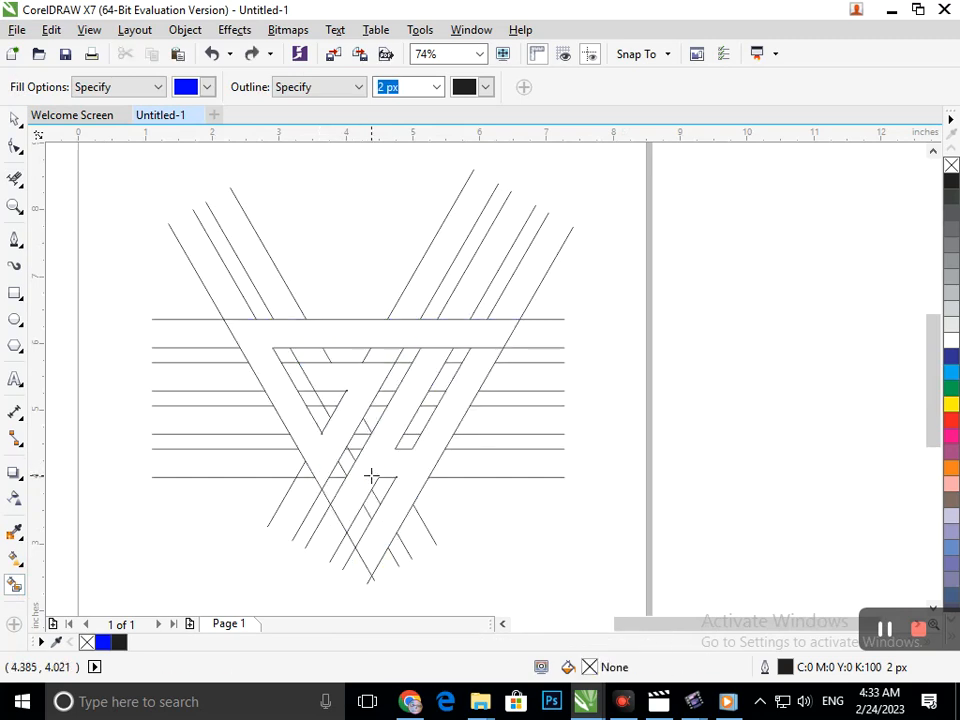
- Smart Fill the G-shaped triangle and the H-shaped band below the third horizontal line with blue and a 2 px outline
key(space)
click(18, 586)
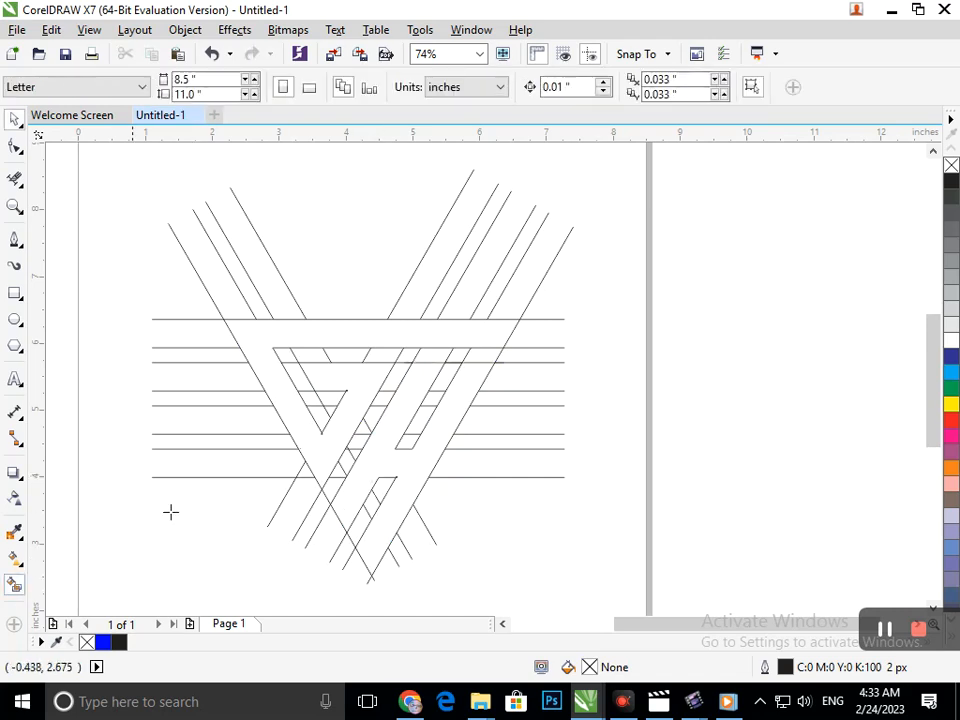
click(312, 423)
click(406, 466)
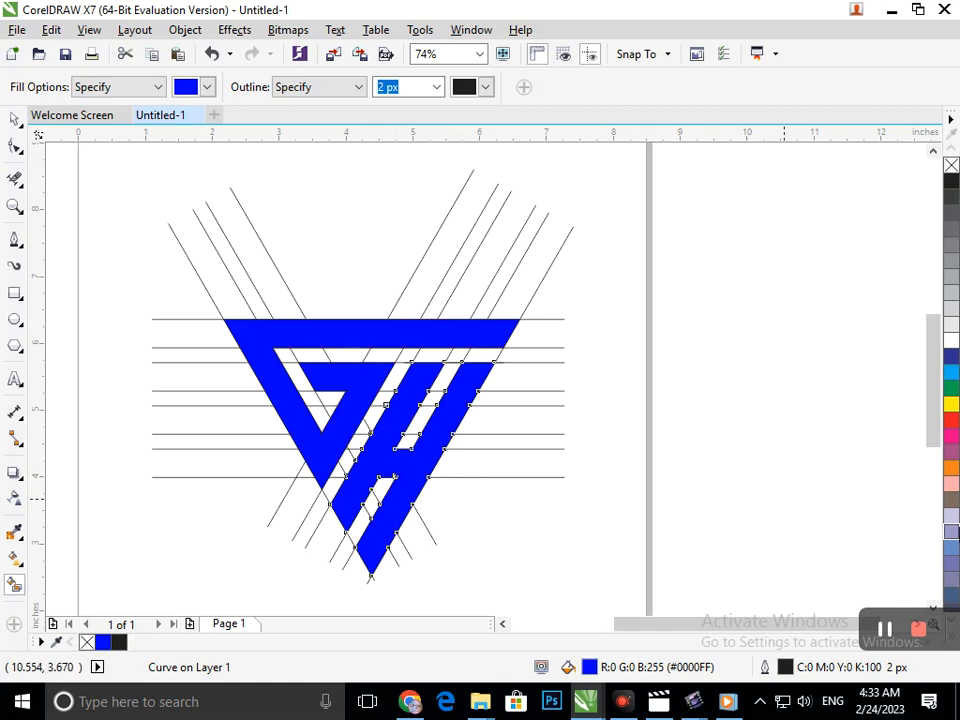
- Move both blue shapes together clear of the construction lines, and delete all the construction lines
click(15, 118)
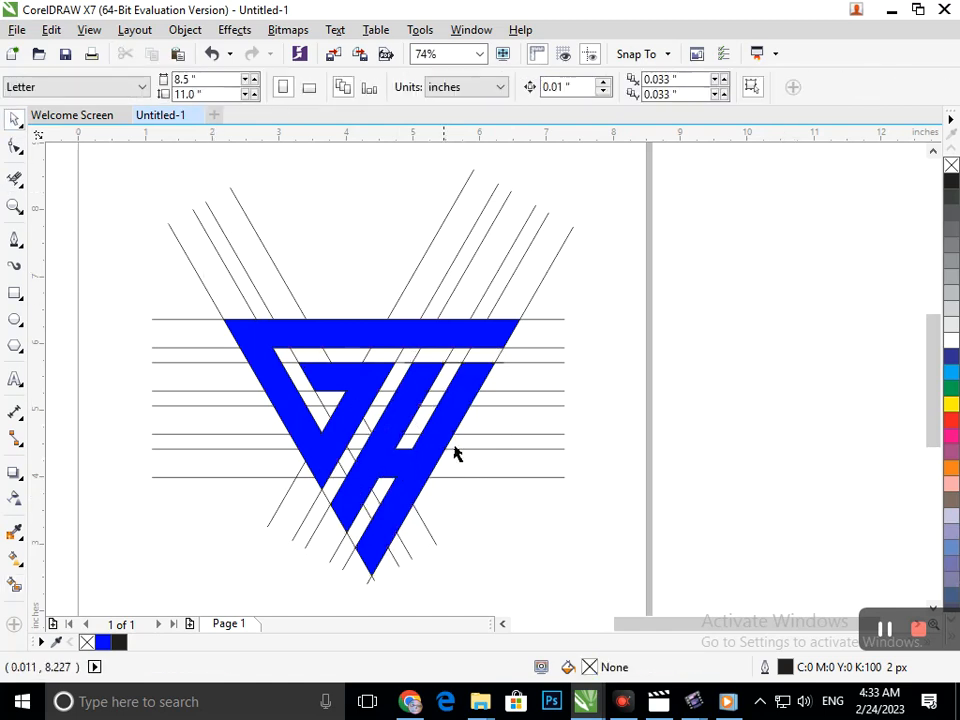
click(343, 456)
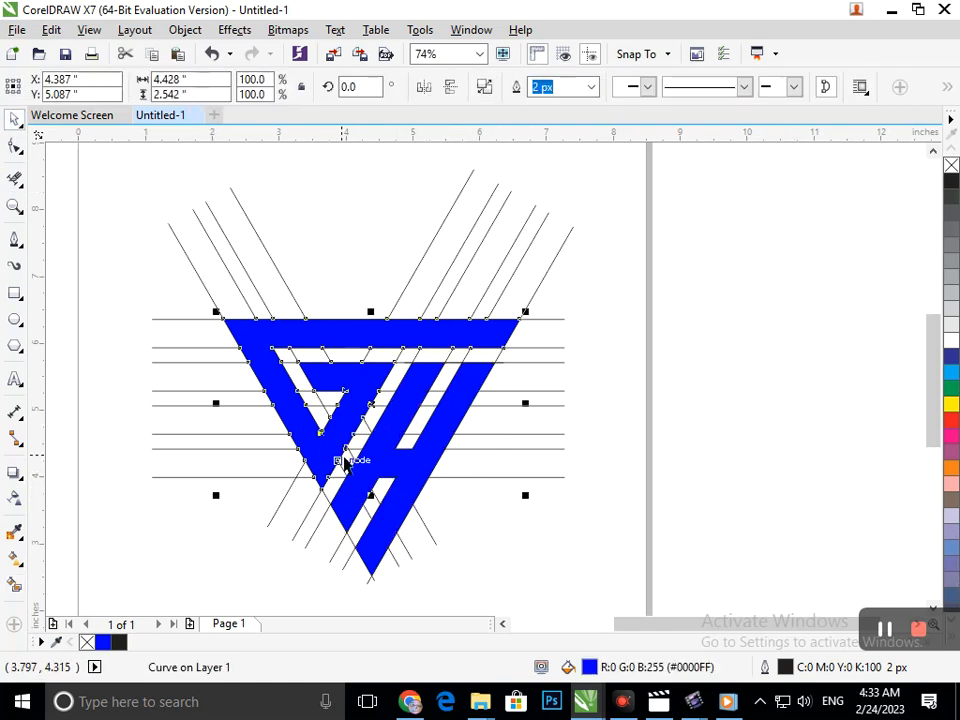
shift+click(390, 459)
drag(397, 474, 770, 439)
click(606, 594)
mouse_move(606, 594)
mouse_down()
mouse_move(266, 240)
mouse_move(122, 216)
mouse_move(100, 222)
mouse_up()
click(210, 282)
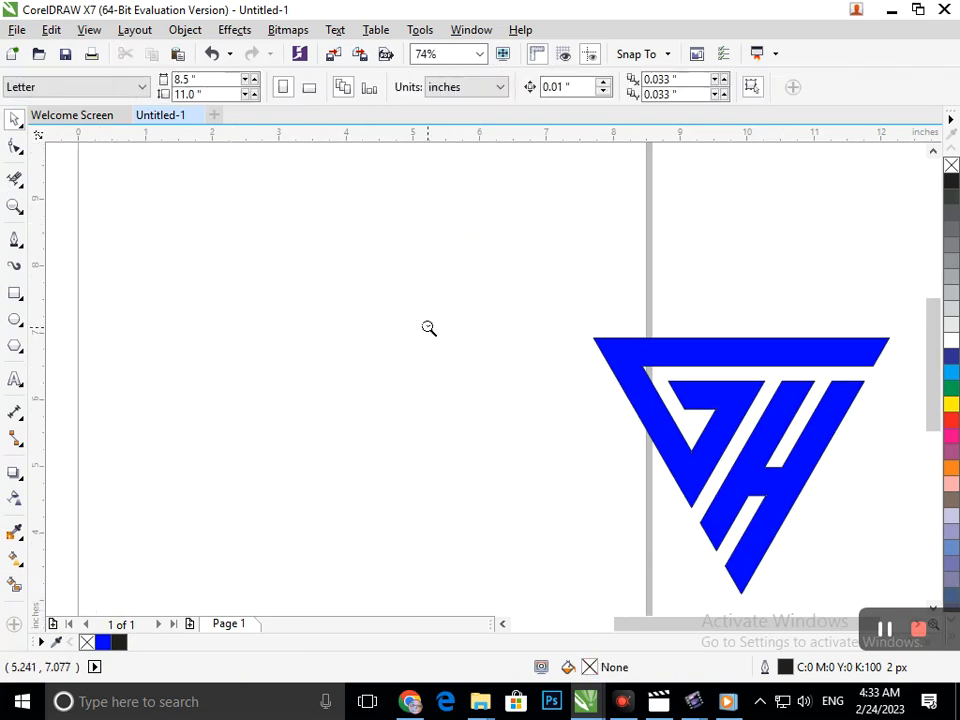
- Move the two blue shapes to the middle of the page and rotate them 60 degrees so the triangle points up
scroll(429, 328, down, 3)
drag(799, 525, 560, 330)
drag(653, 411, 488, 413)
click(492, 418)
drag(580, 493, 585, 375)
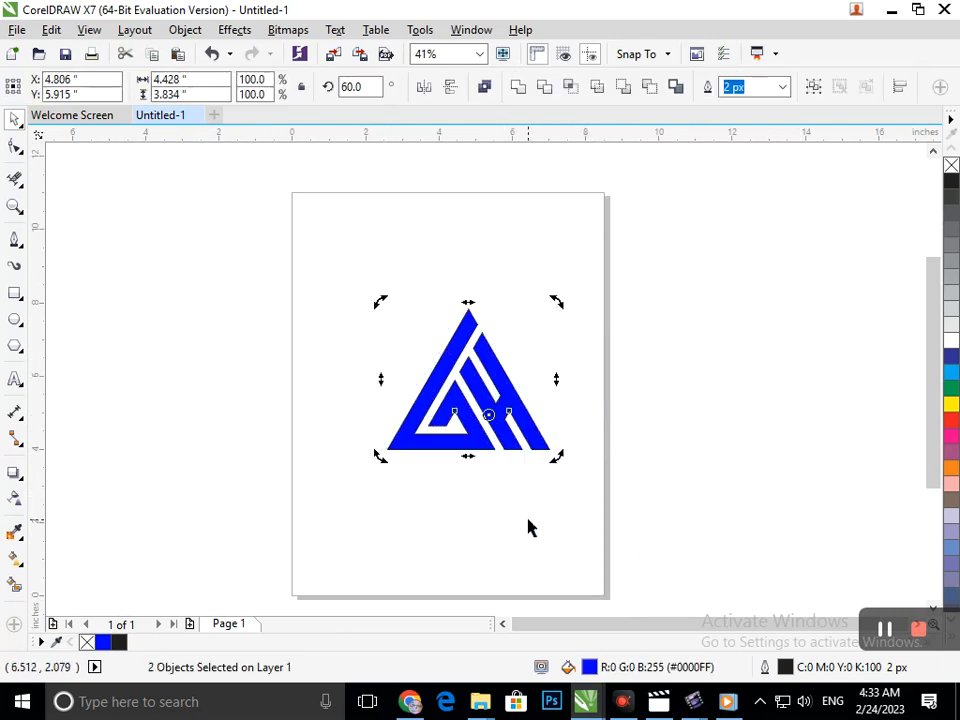
click(456, 456)
drag(451, 446, 388, 446)
key(ctrl+z)
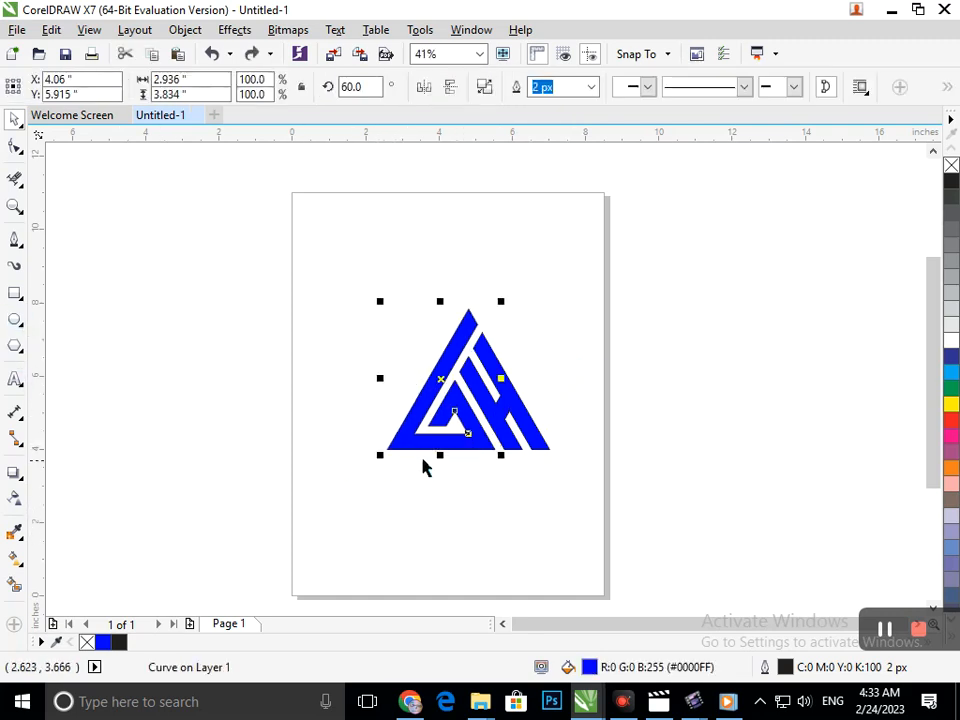
- Apply a diagonal linear fountain fill to the G-shaped piece and set its start colour to magenta pink
click(25, 573)
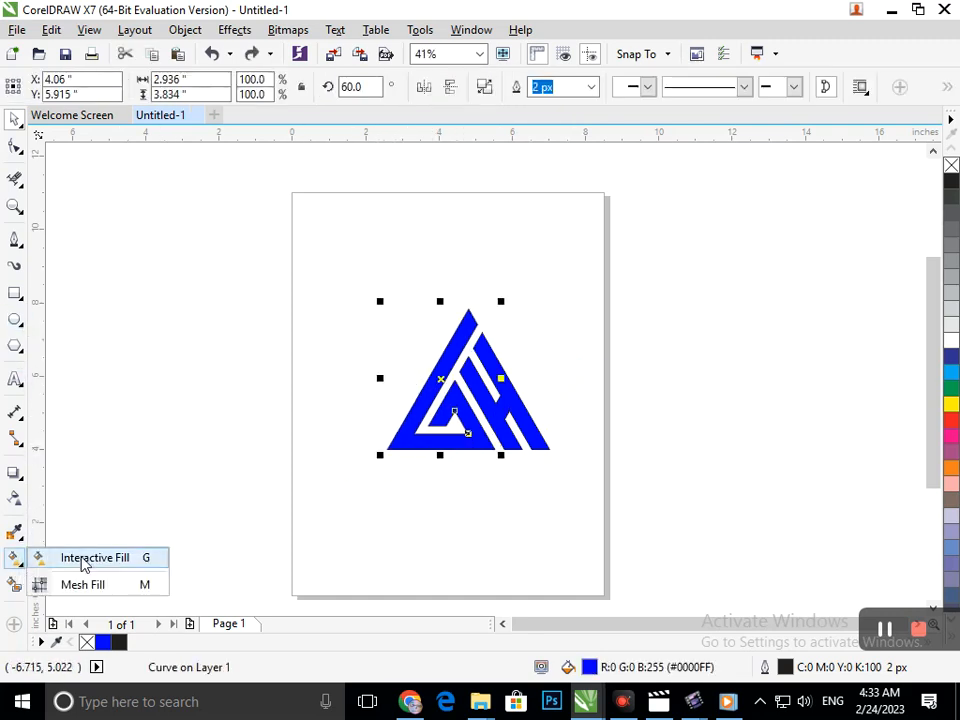
click(81, 560)
mouse_move(438, 365)
mouse_down()
mouse_move(499, 451)
mouse_move(489, 441)
mouse_up()
drag(433, 363, 406, 350)
click(430, 340)
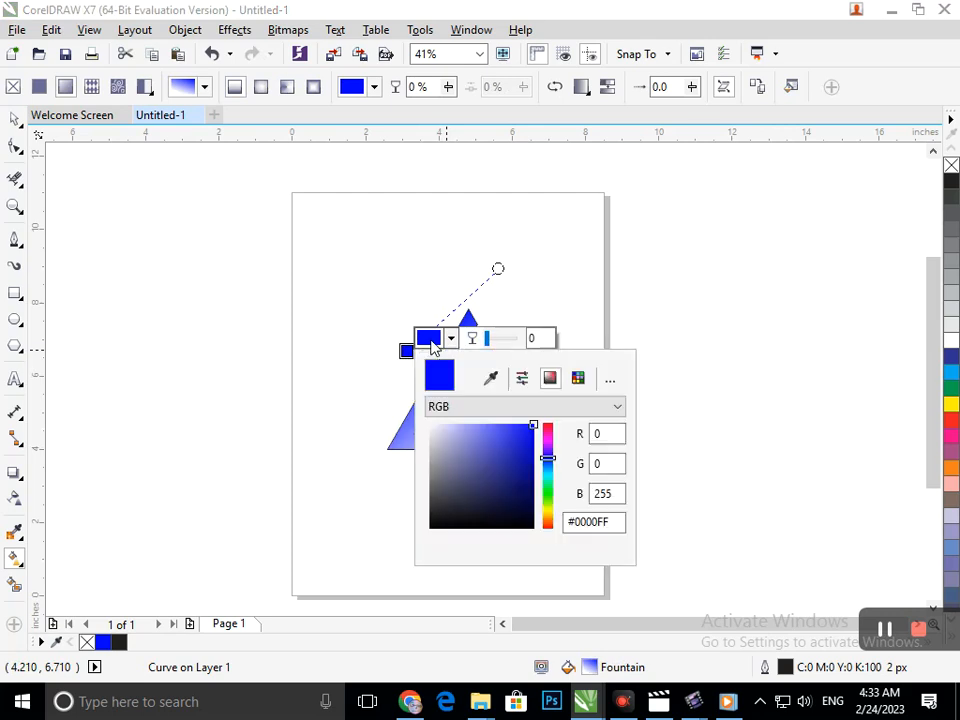
drag(549, 458, 536, 437)
click(406, 443)
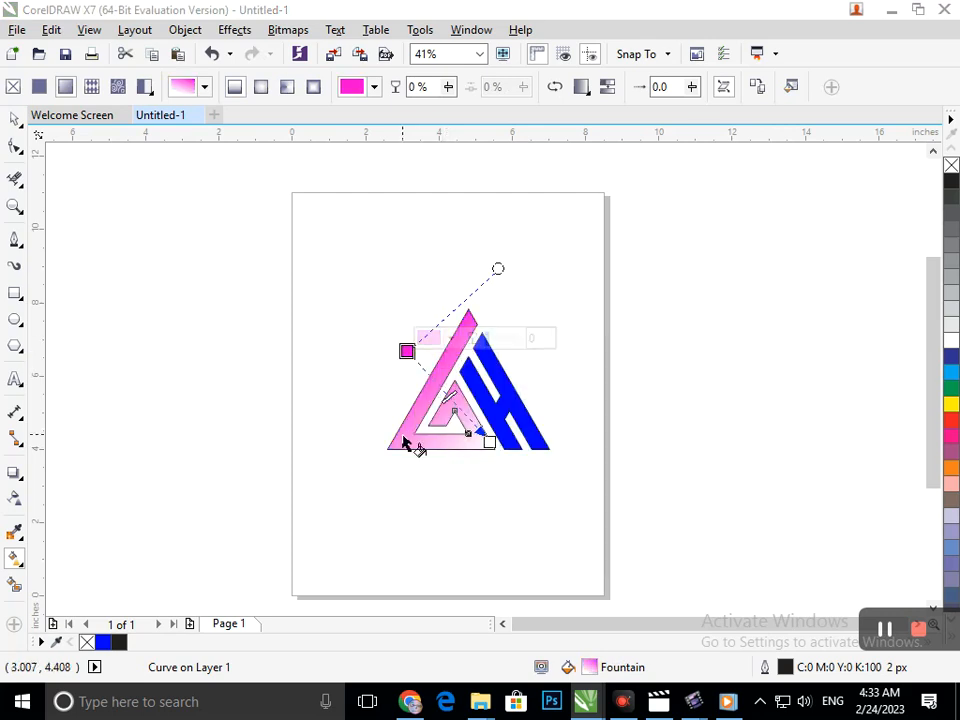
- Set the end colour of the G-shaped piece's fountain fill to orange
click(489, 441)
click(509, 430)
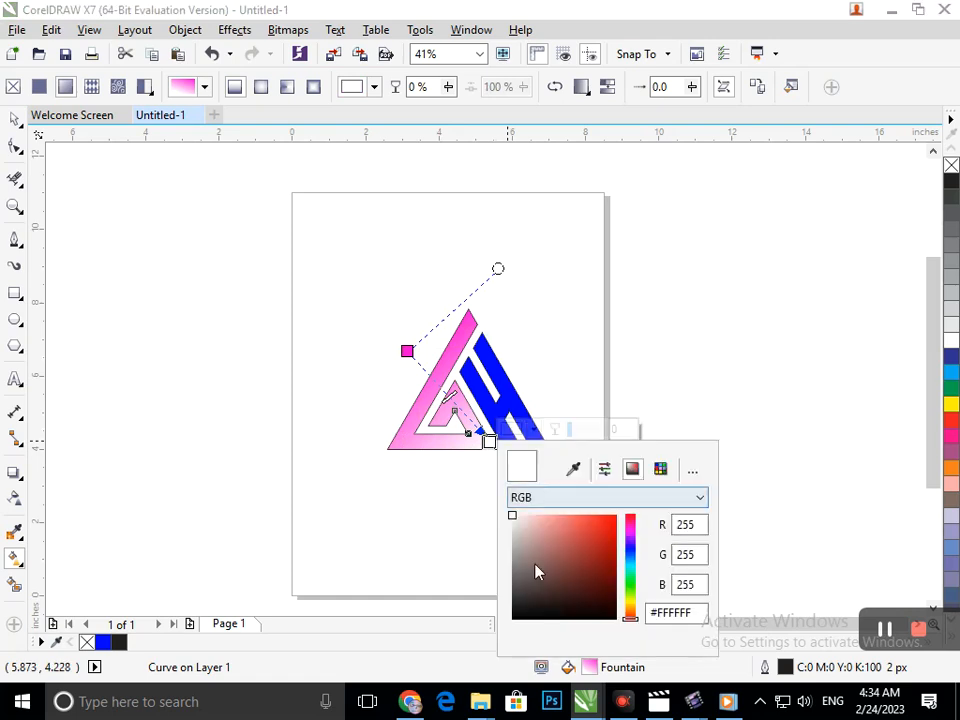
click(577, 524)
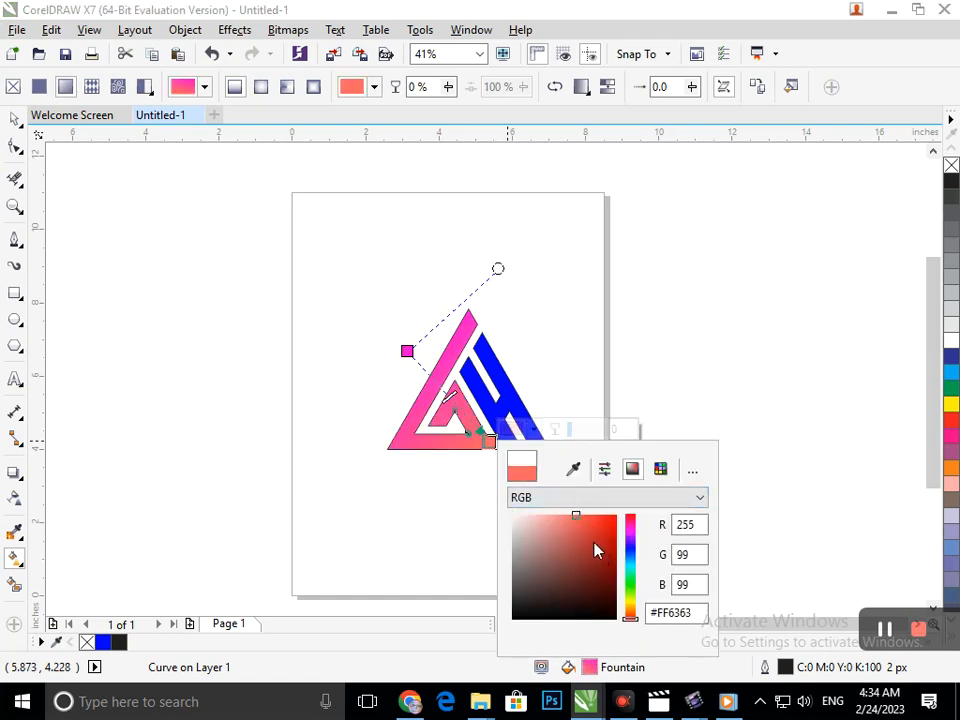
drag(631, 619, 630, 612)
click(615, 525)
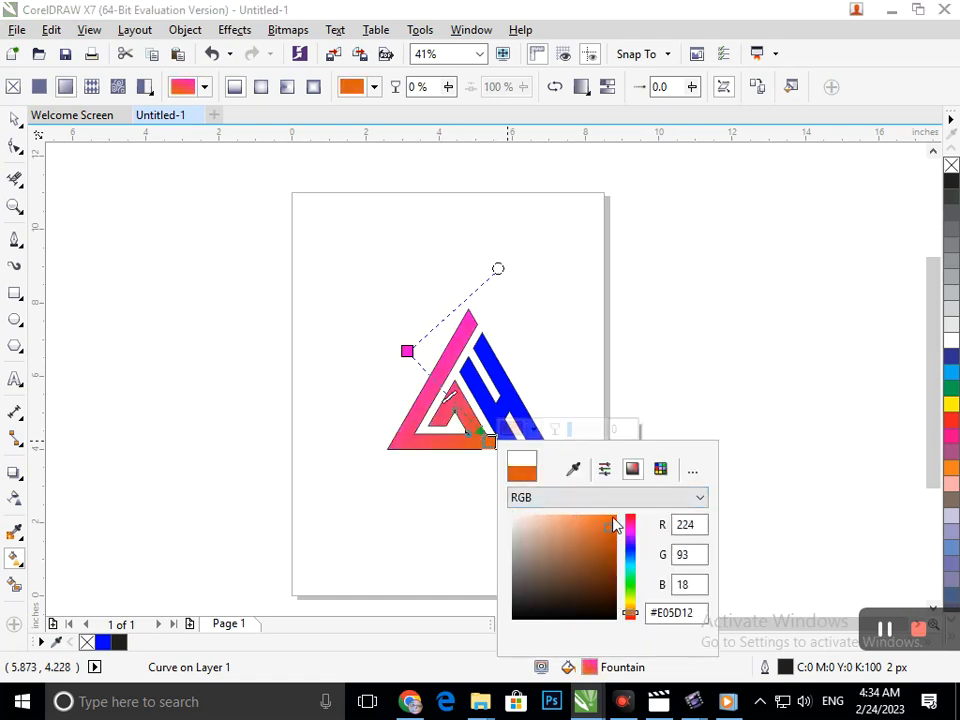
- Change the start colour of the G-shaped piece's fountain fill to green
click(408, 352)
click(408, 352)
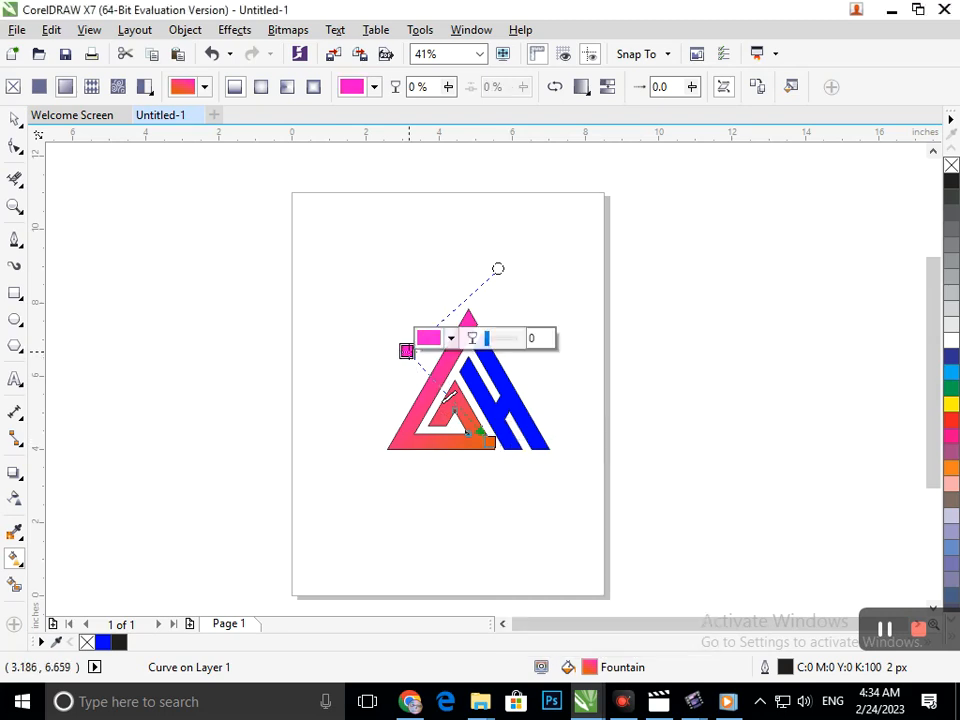
click(428, 338)
click(547, 501)
drag(505, 450, 537, 473)
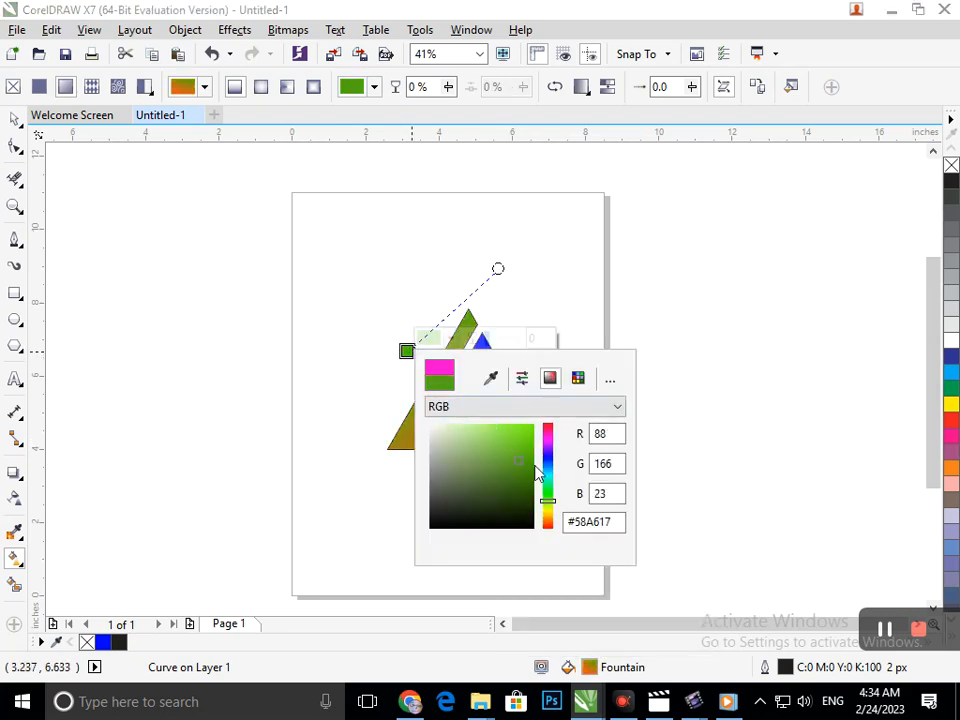
click(395, 446)
- Pull the fountain fill's start handle farther above and outside the G-shaped piece, and set its start colour to bright cyan
drag(407, 350, 388, 303)
click(434, 293)
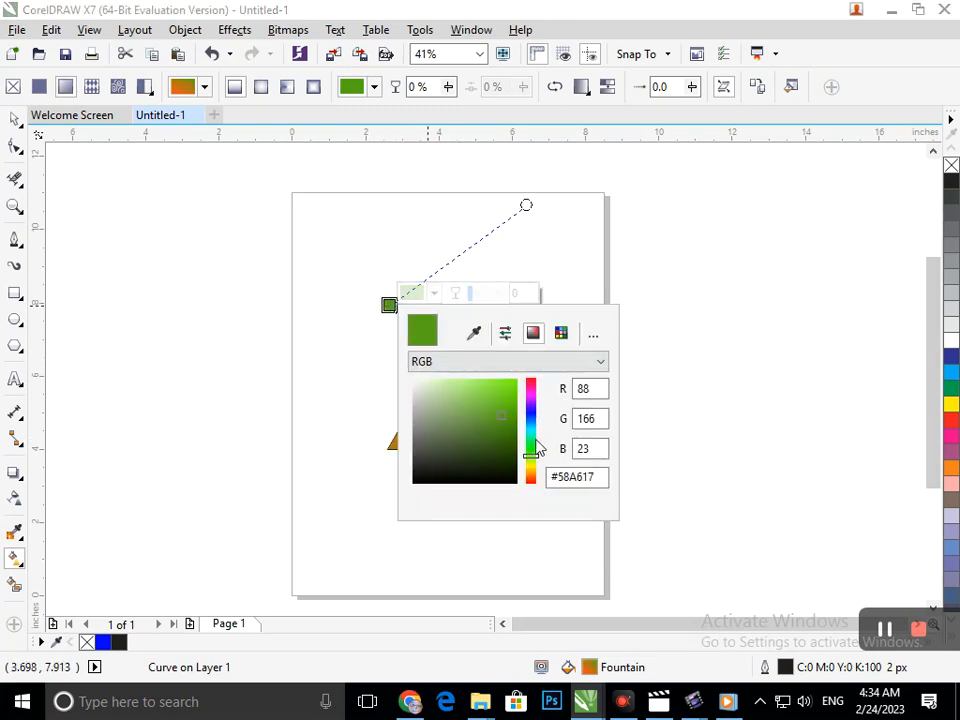
click(531, 431)
click(506, 380)
click(324, 435)
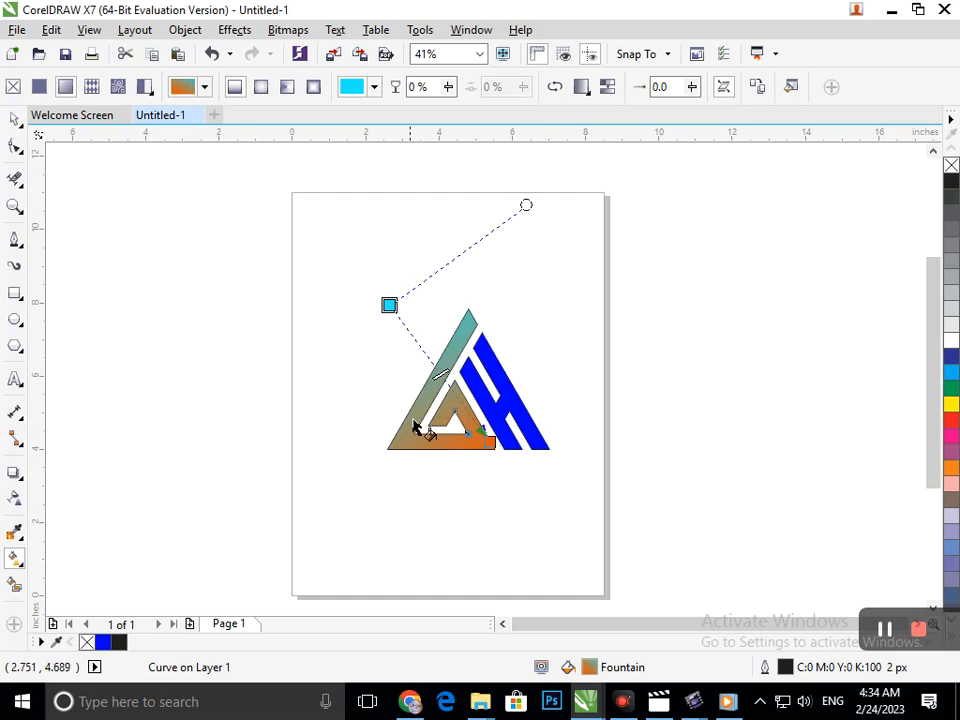
- Move the fountain fill's end handle to the G-shaped piece's lower right corner and set its end colour to blue #2131C4
drag(486, 441, 493, 448)
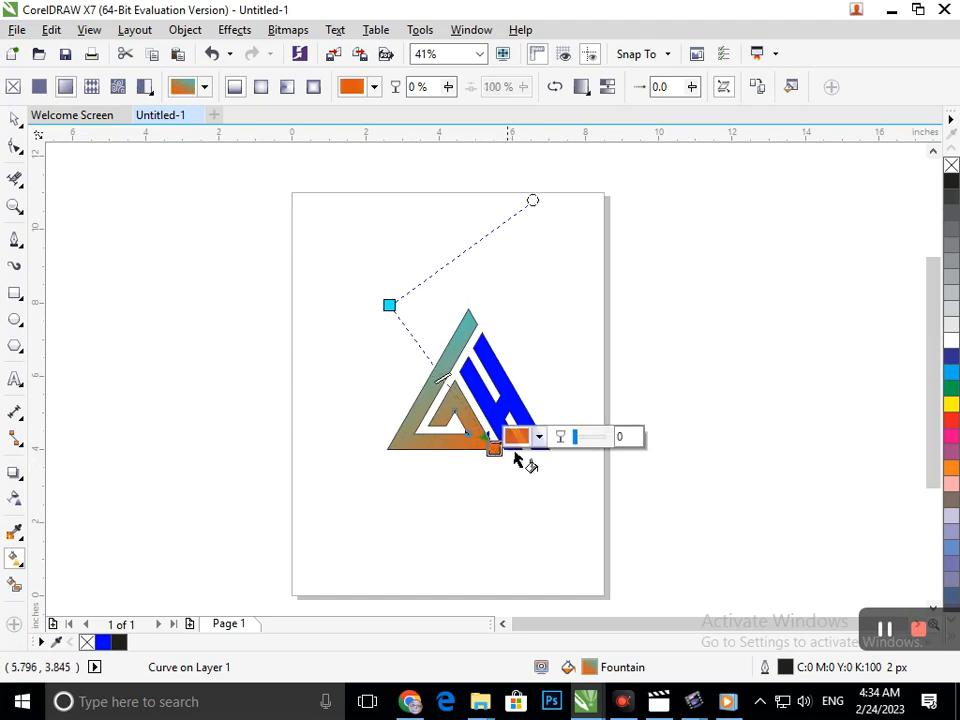
click(517, 440)
click(587, 528)
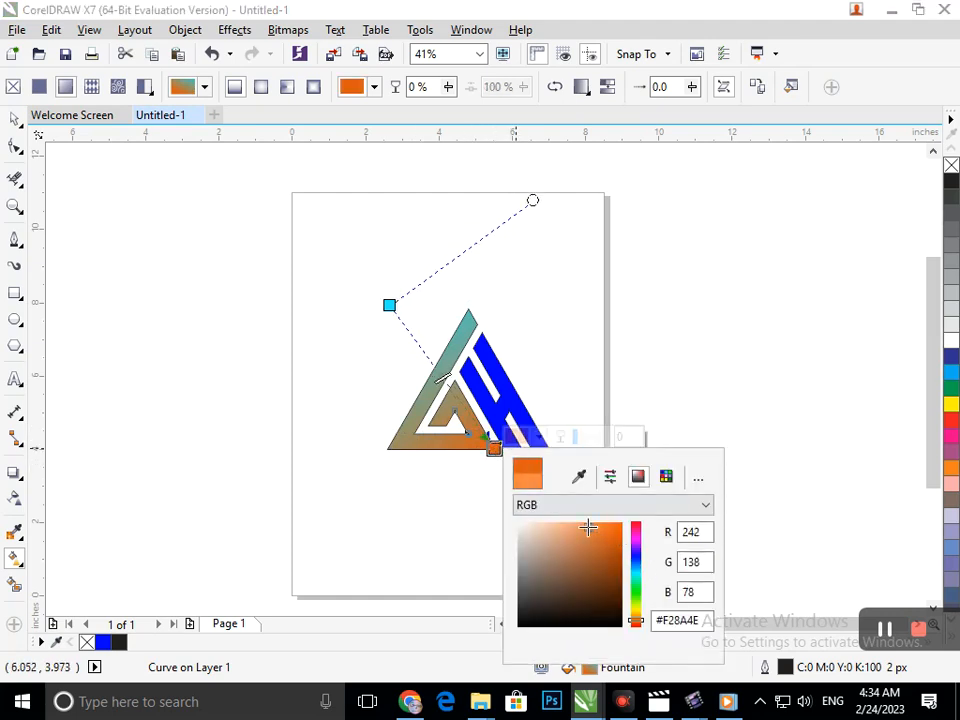
click(635, 583)
click(615, 524)
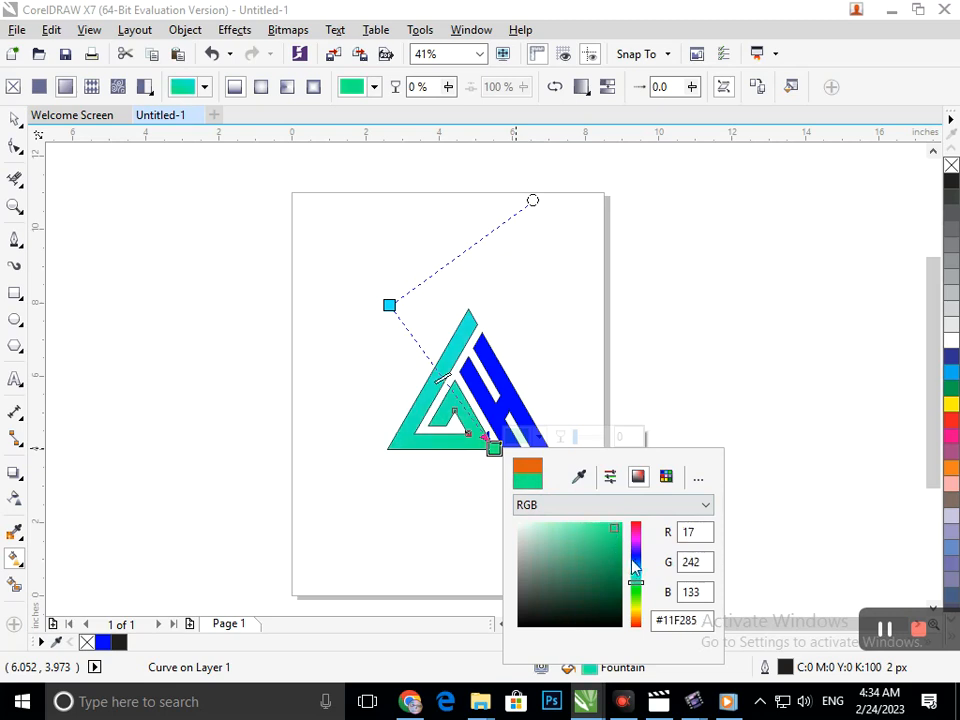
click(635, 556)
click(610, 528)
click(603, 547)
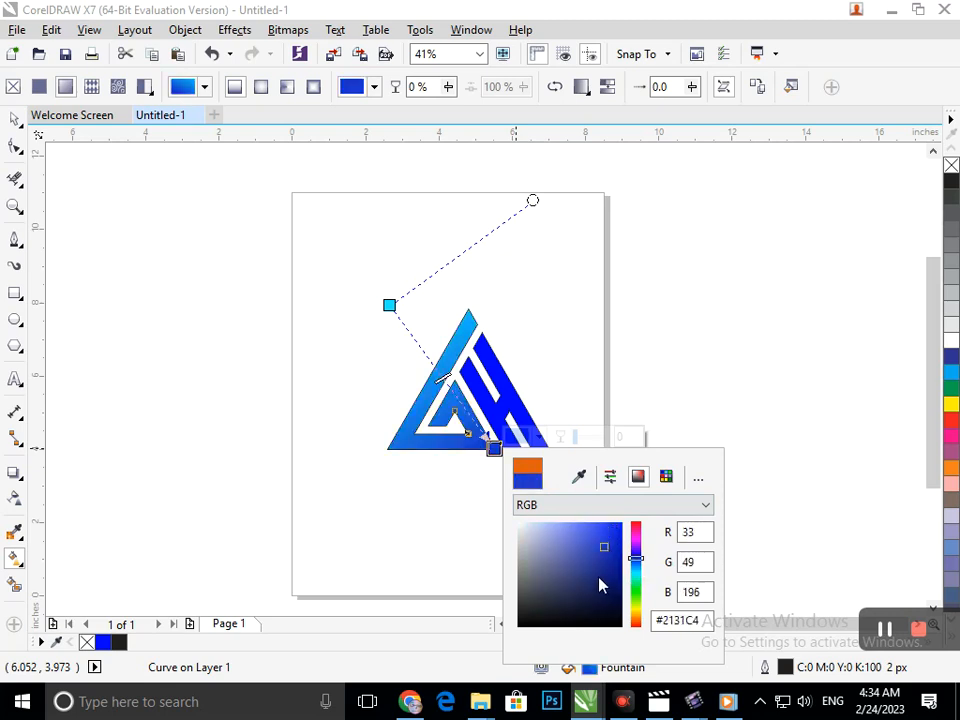
click(384, 508)
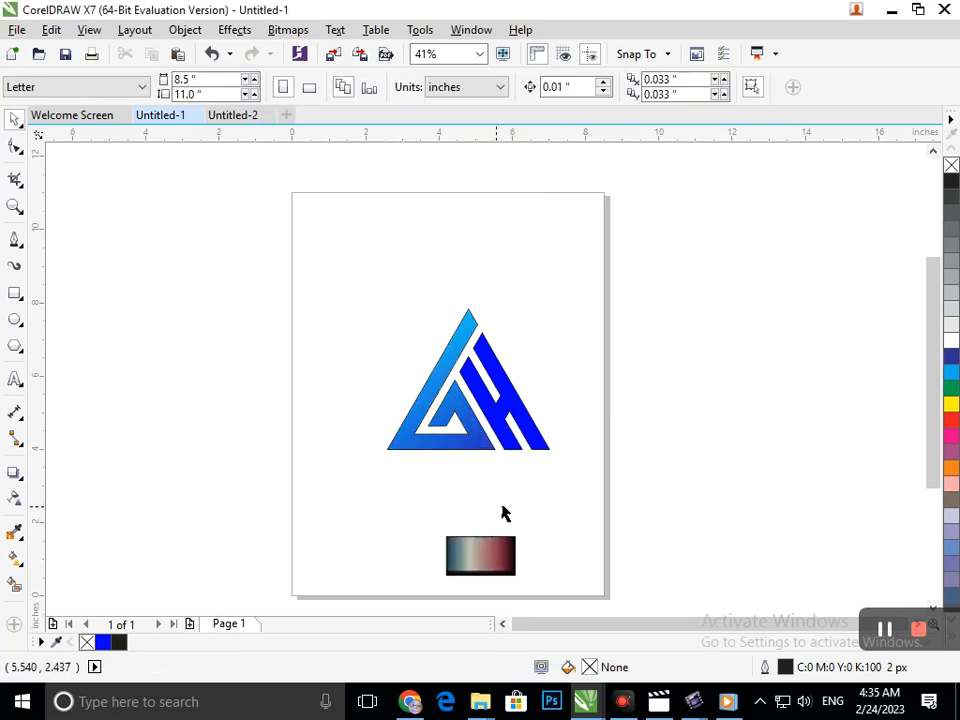
- Move the fountain fill's start handle back onto the outer left edge of the G-shaped piece
click(452, 450)
click(24, 572)
click(92, 557)
drag(388, 305, 416, 368)
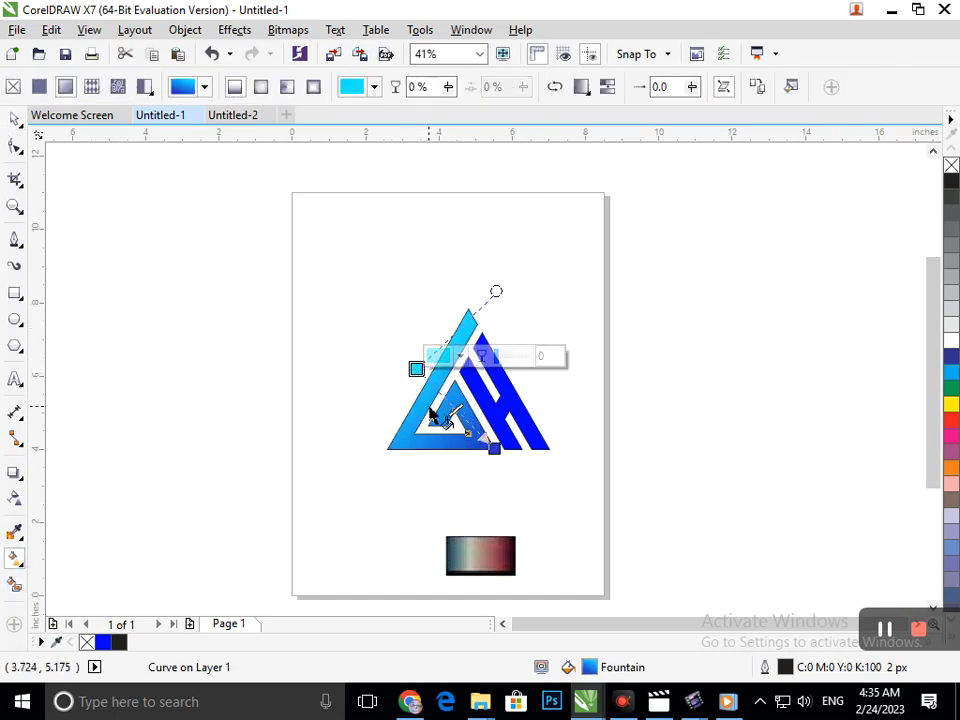
- Sample #F4F4F4 as the fountain fill's start colour with the eyedropper, and redraw the gradient direction over the palette image
click(437, 356)
click(499, 396)
click(8, 116)
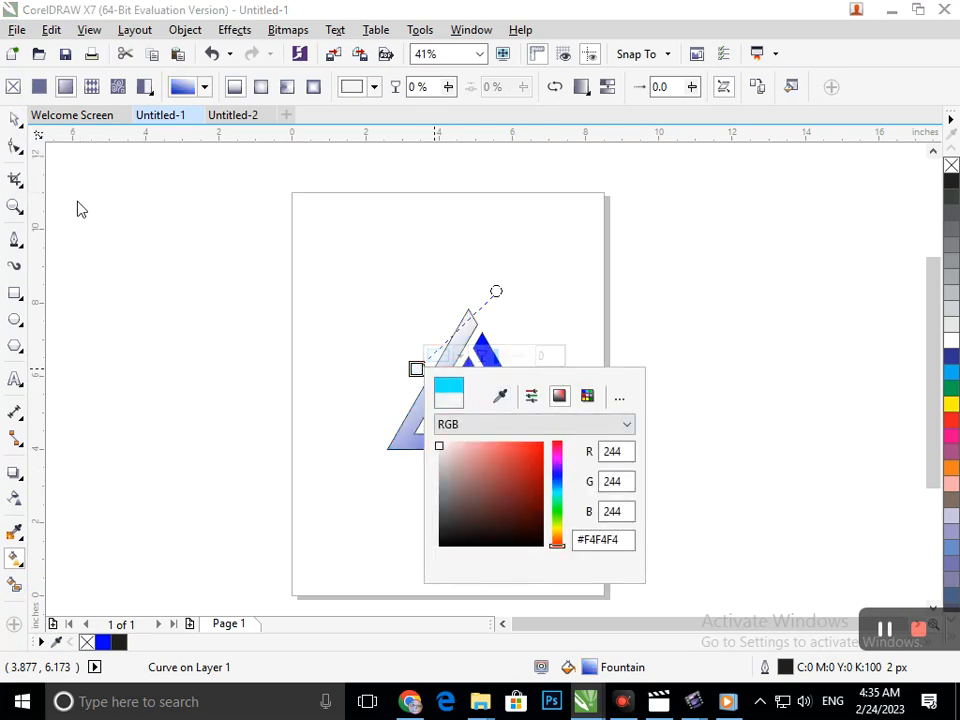
drag(490, 558, 547, 583)
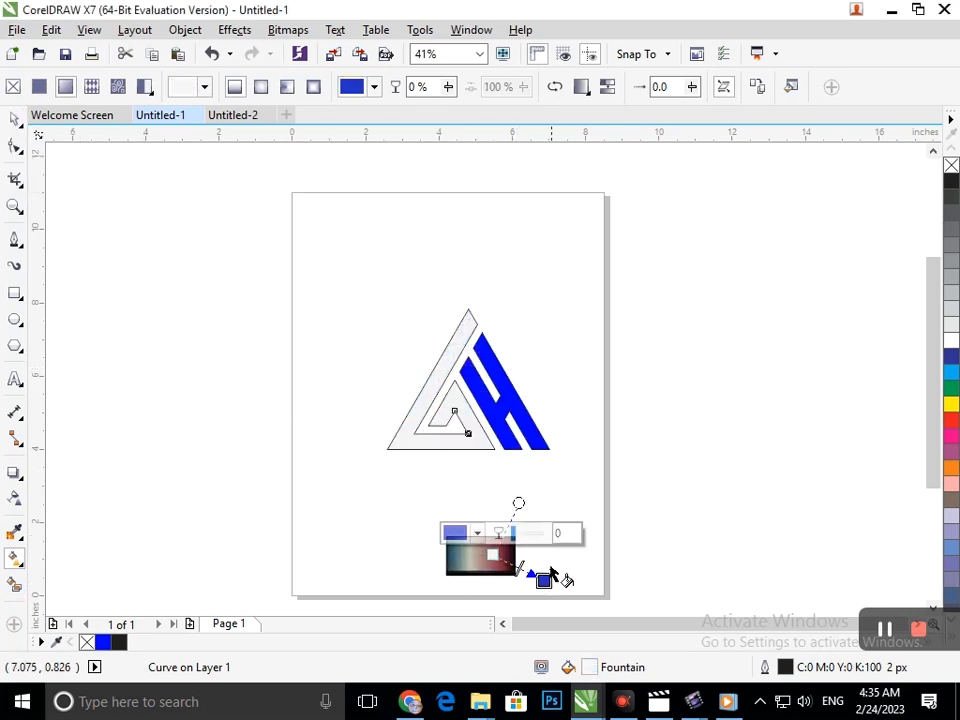
click(14, 119)
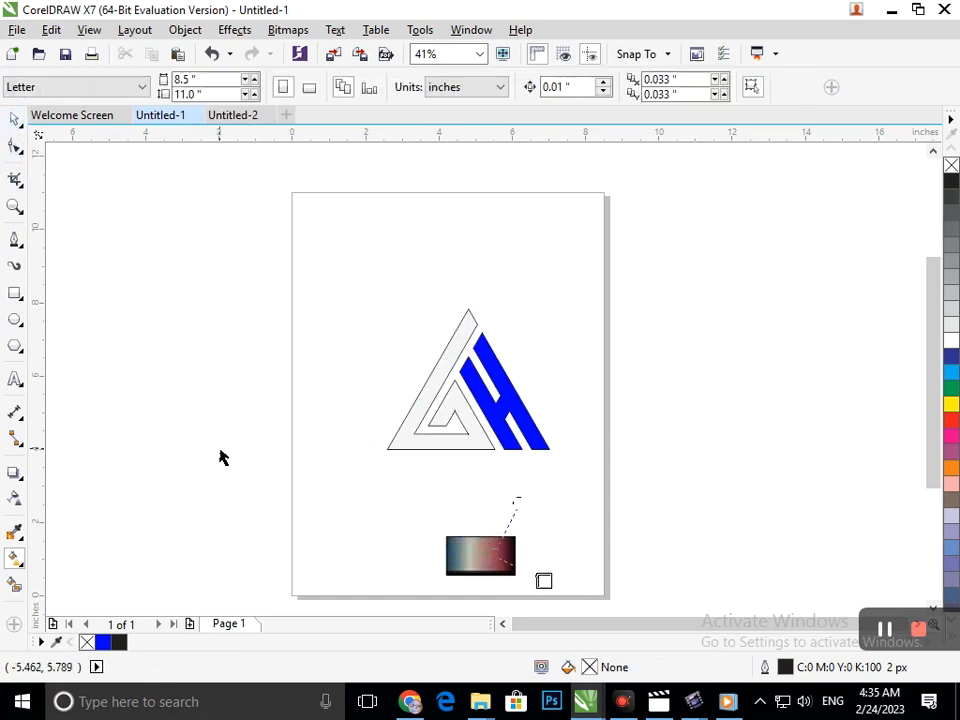
- Move the palette image to the page's lower left corner, and redraw the G-shaped piece's fountain fill from beyond its left edge to its lower right corner
drag(485, 573, 283, 561)
click(454, 555)
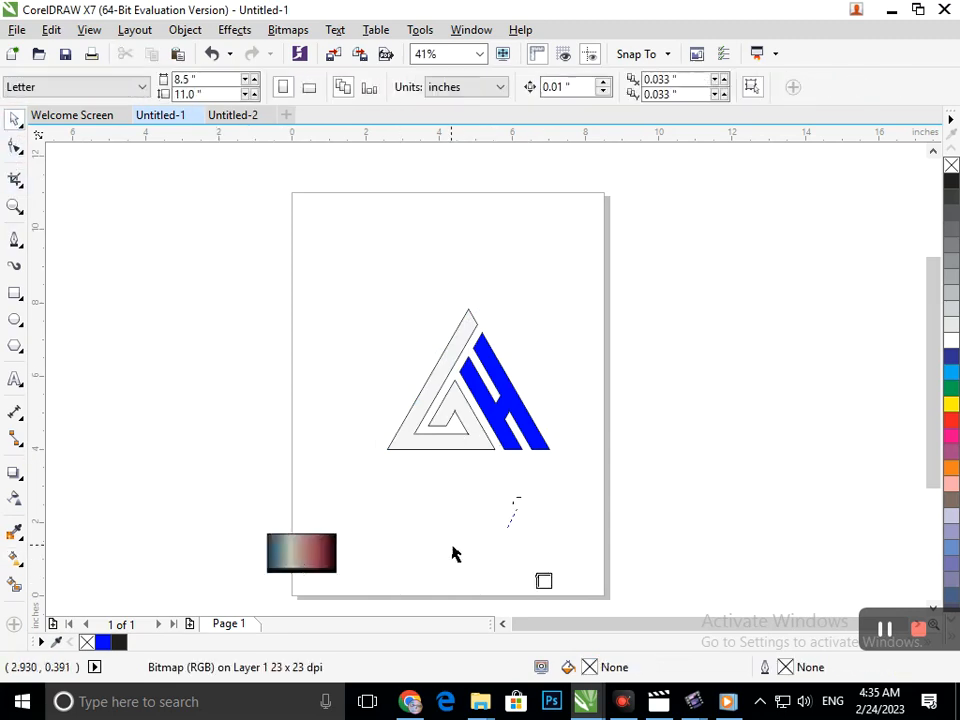
click(424, 453)
click(22, 575)
click(47, 557)
drag(451, 342, 481, 448)
drag(449, 340, 407, 346)
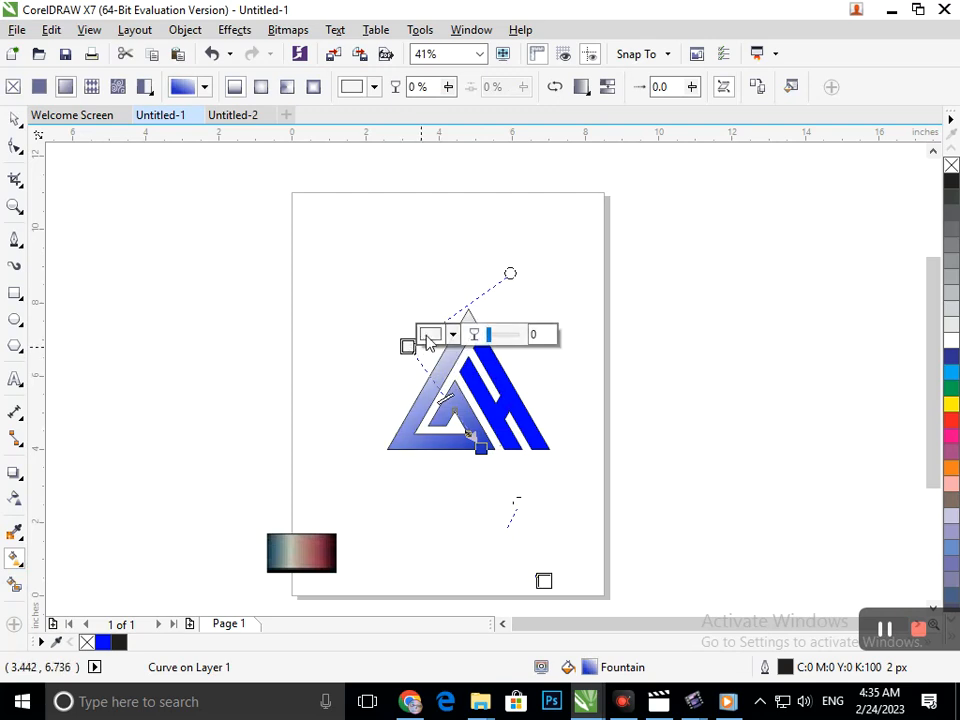
- Sample slate blue #5A7883 from the palette image as the fountain fill's start colour
click(429, 337)
click(492, 374)
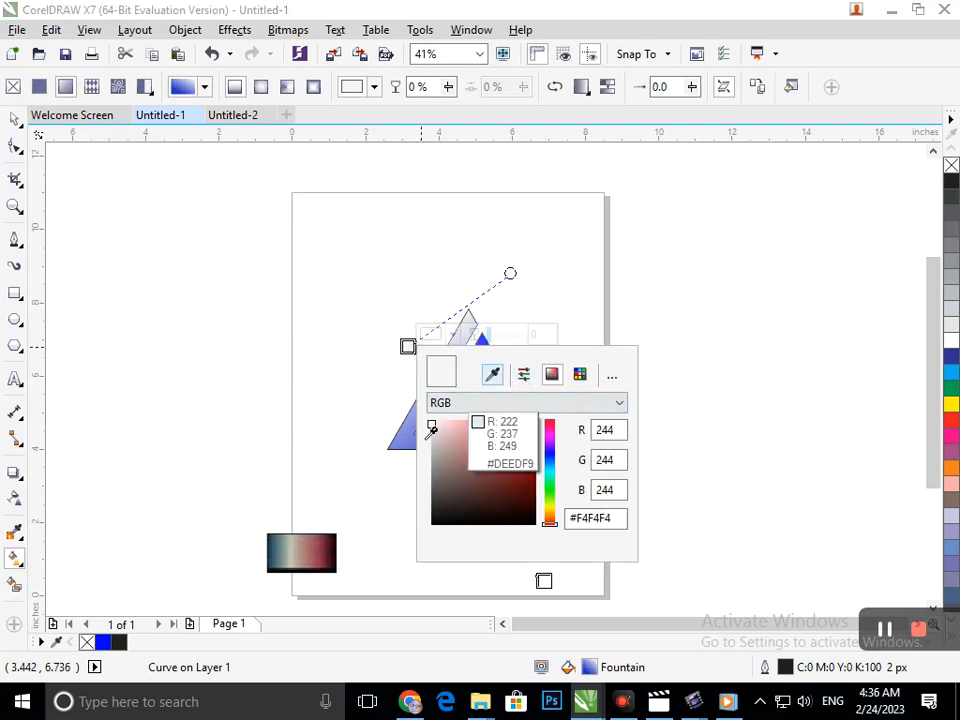
click(278, 553)
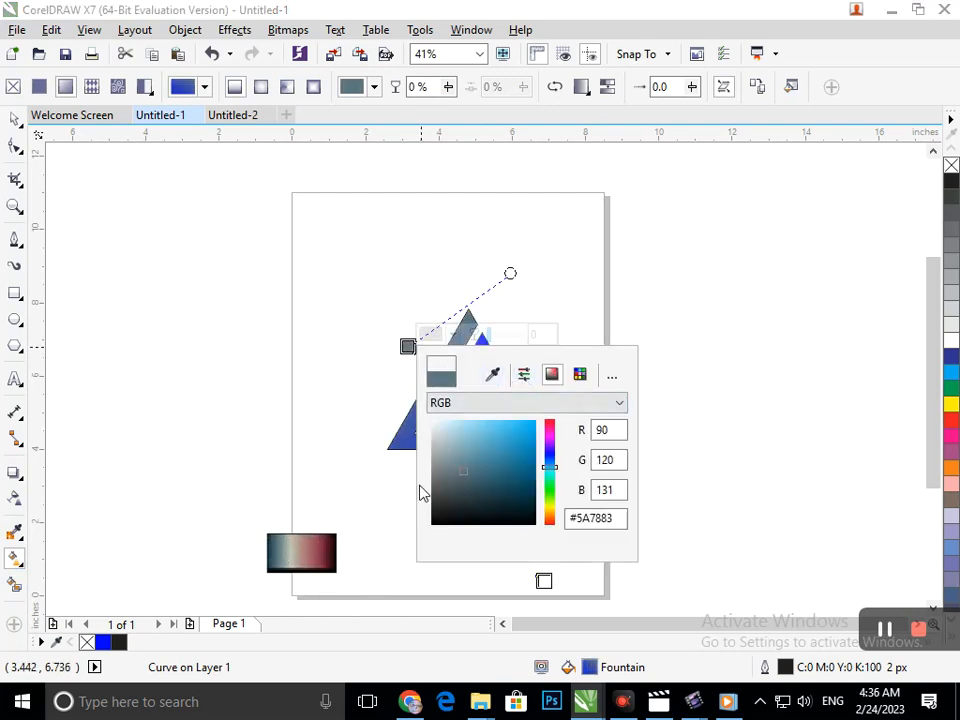
click(396, 487)
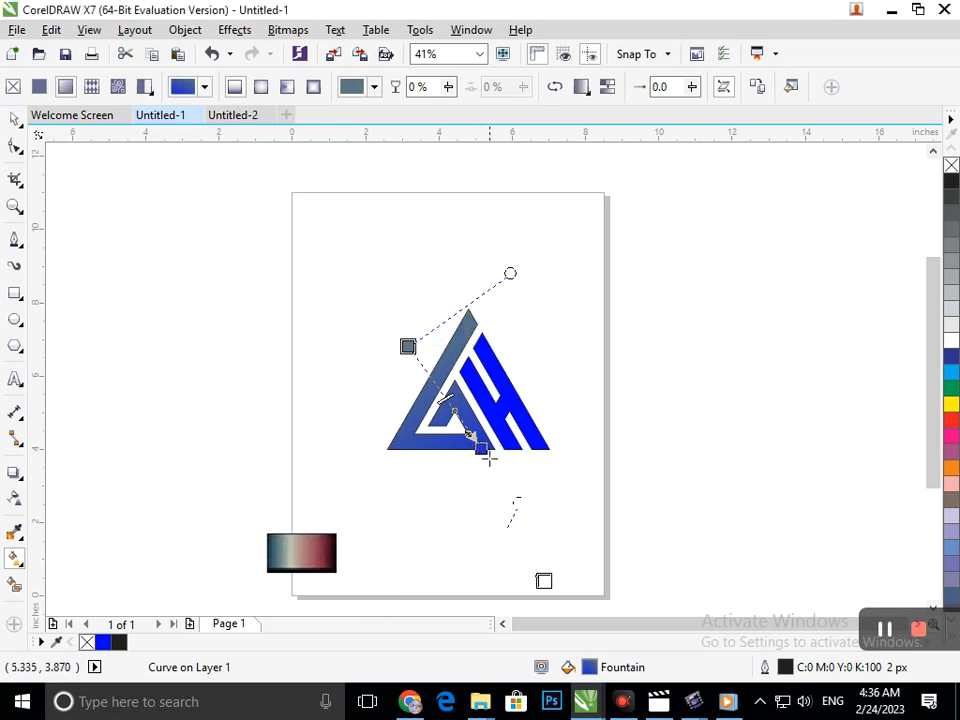
- Add a colour node at 54% along the fountain fill and sample the palette image's pale grey-green for it
click(449, 402)
click(468, 390)
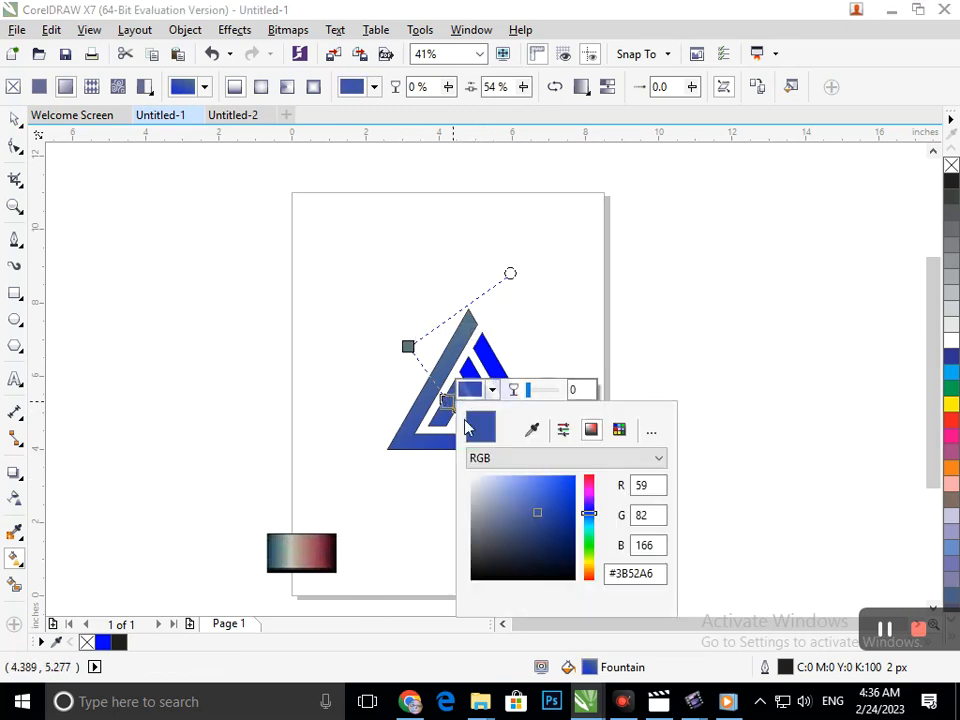
click(532, 429)
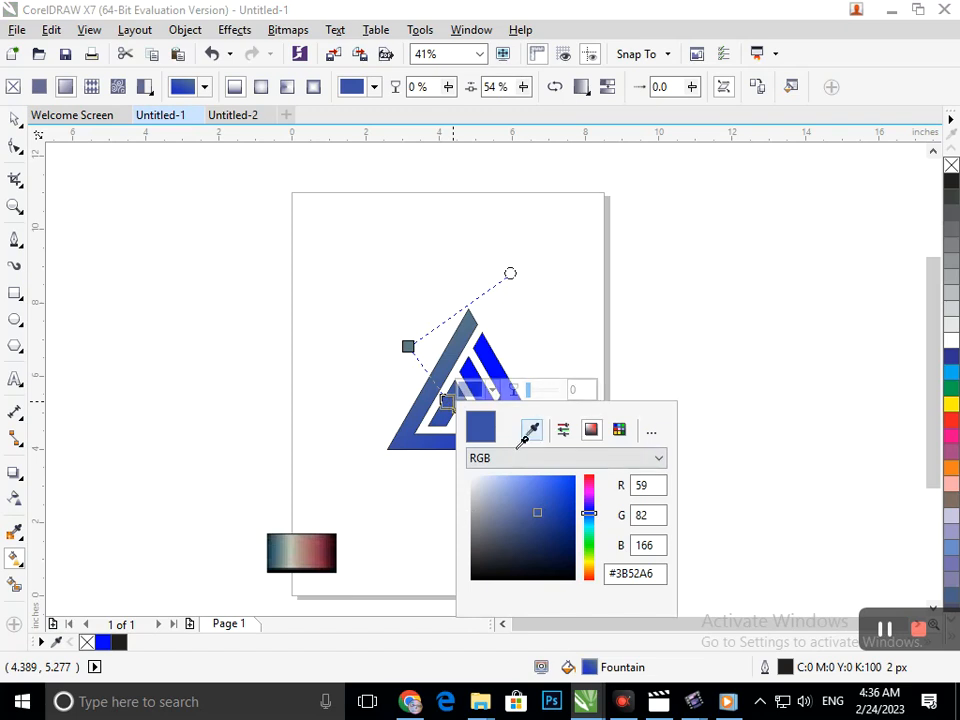
click(293, 558)
click(416, 501)
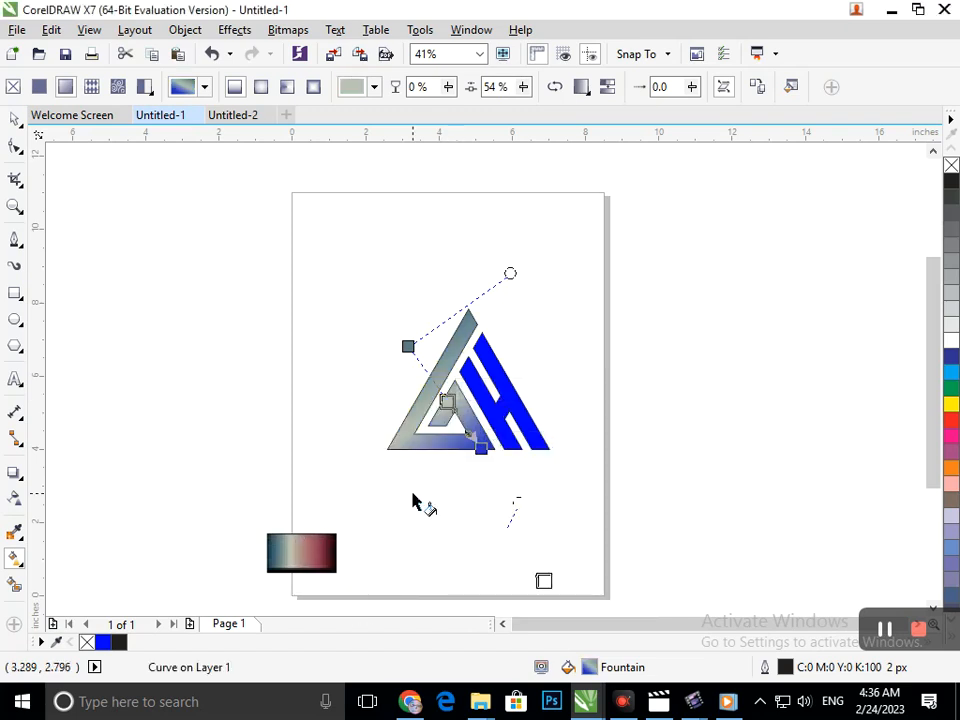
- Sample dark red #782D44 from the palette image as the fountain fill's end colour
click(482, 449)
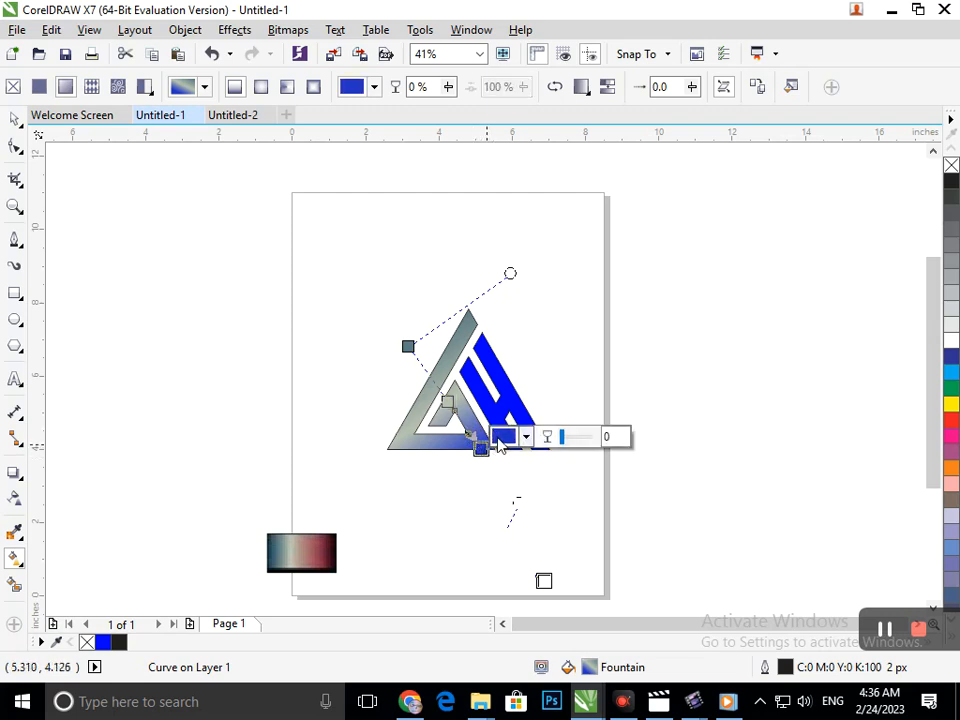
click(525, 437)
click(566, 476)
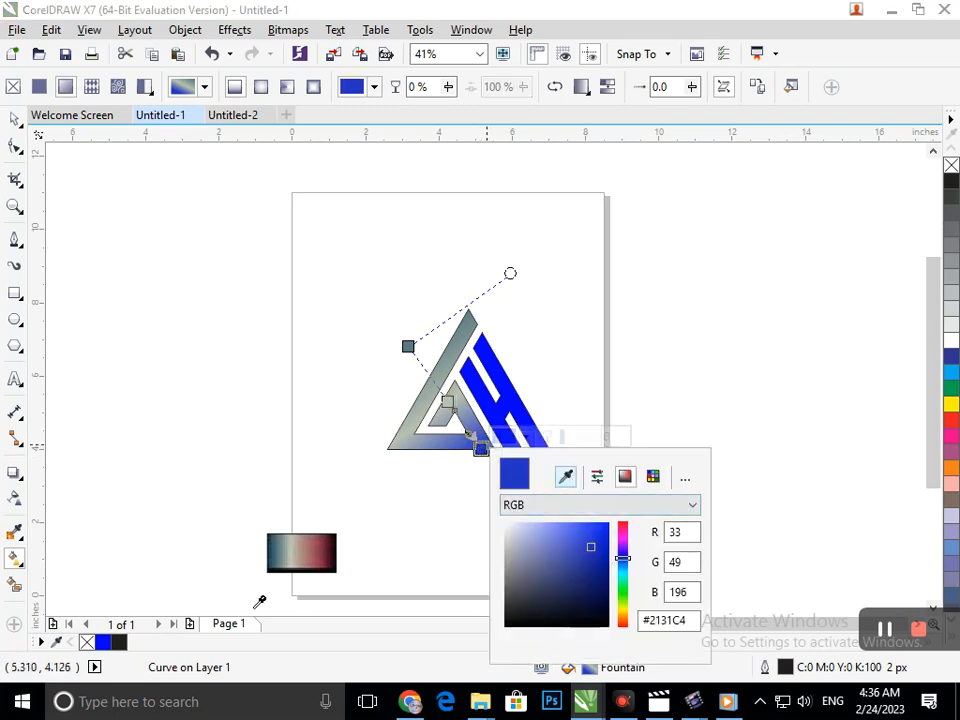
click(325, 558)
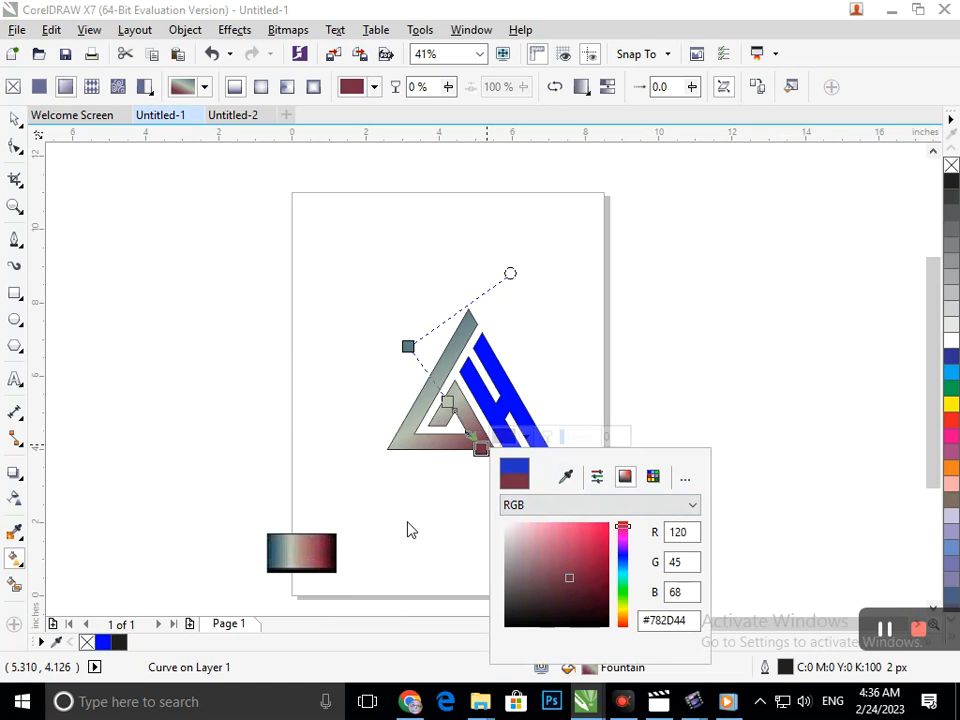
- Darken the fountain fill's start colour to a deeper slate blue
click(408, 346)
click(408, 346)
click(430, 336)
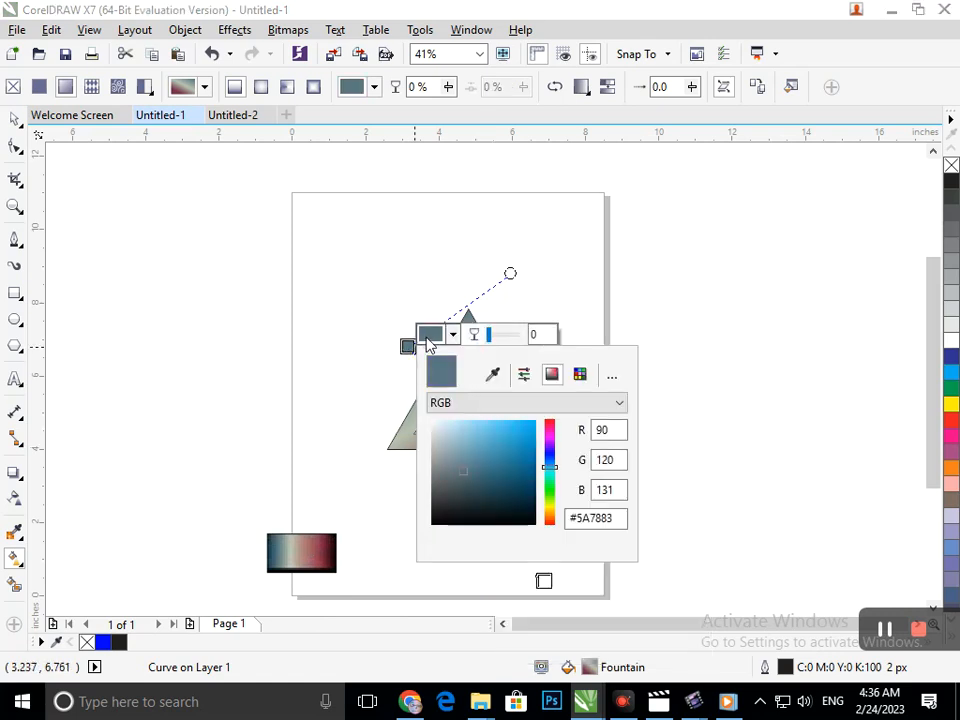
drag(467, 480, 470, 489)
click(404, 493)
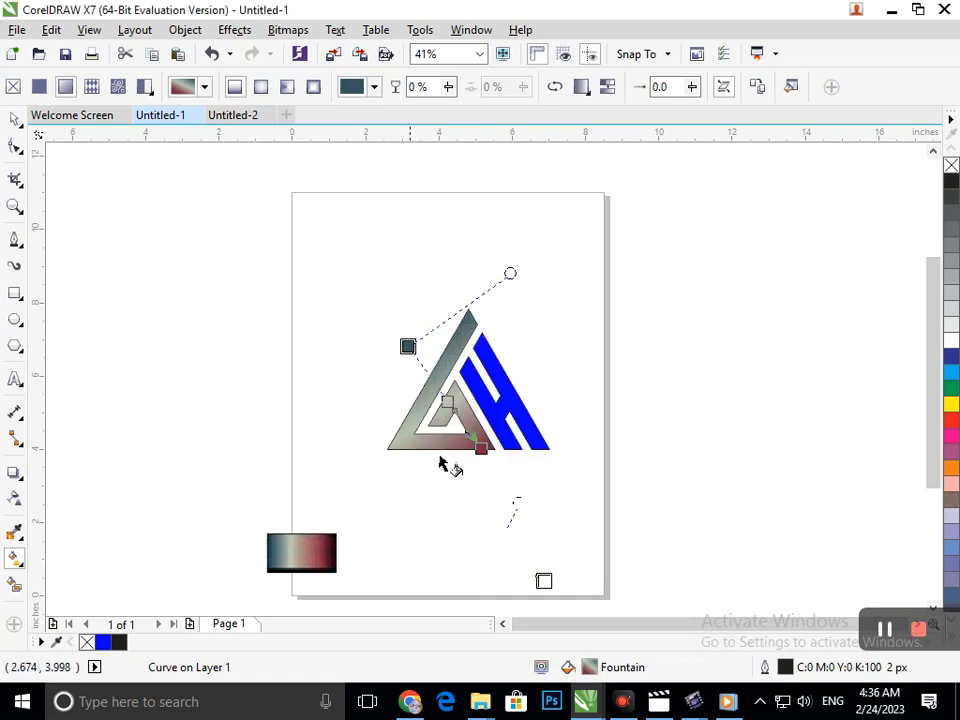
- Set the fountain fill's end colour to a stronger crimson, #910931, and deselect the G-shaped piece
click(481, 447)
click(512, 437)
drag(585, 589, 602, 567)
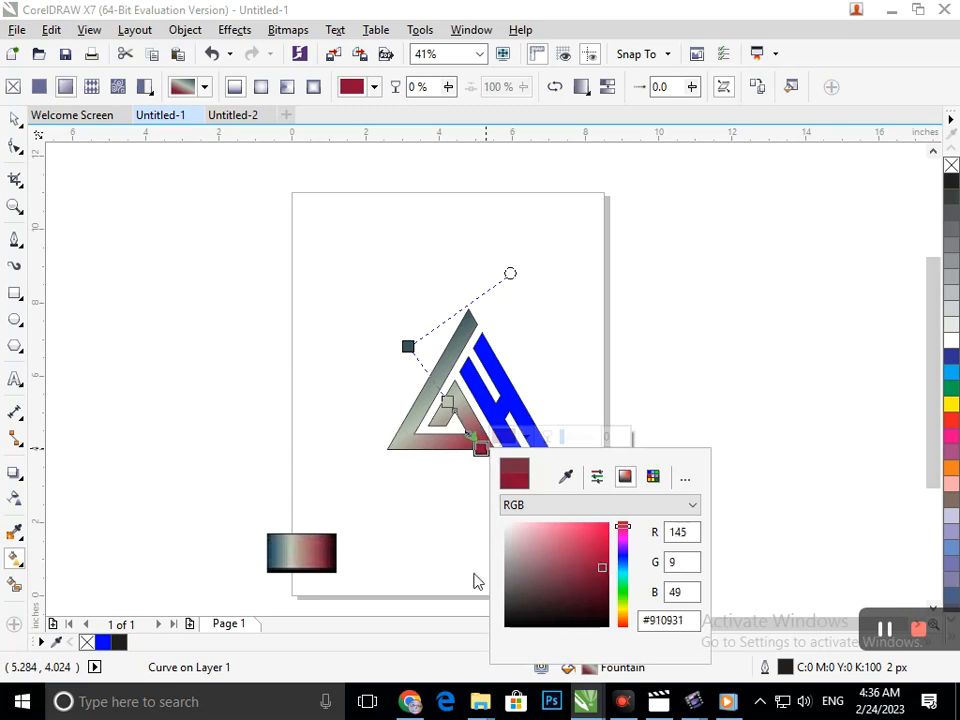
click(478, 581)
click(17, 122)
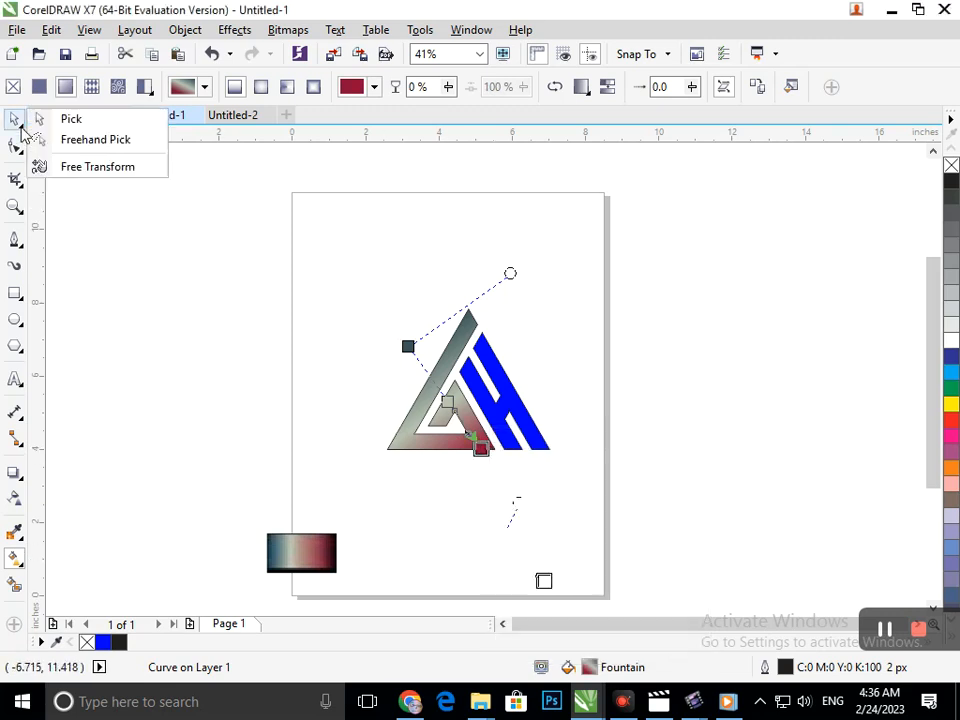
click(507, 515)
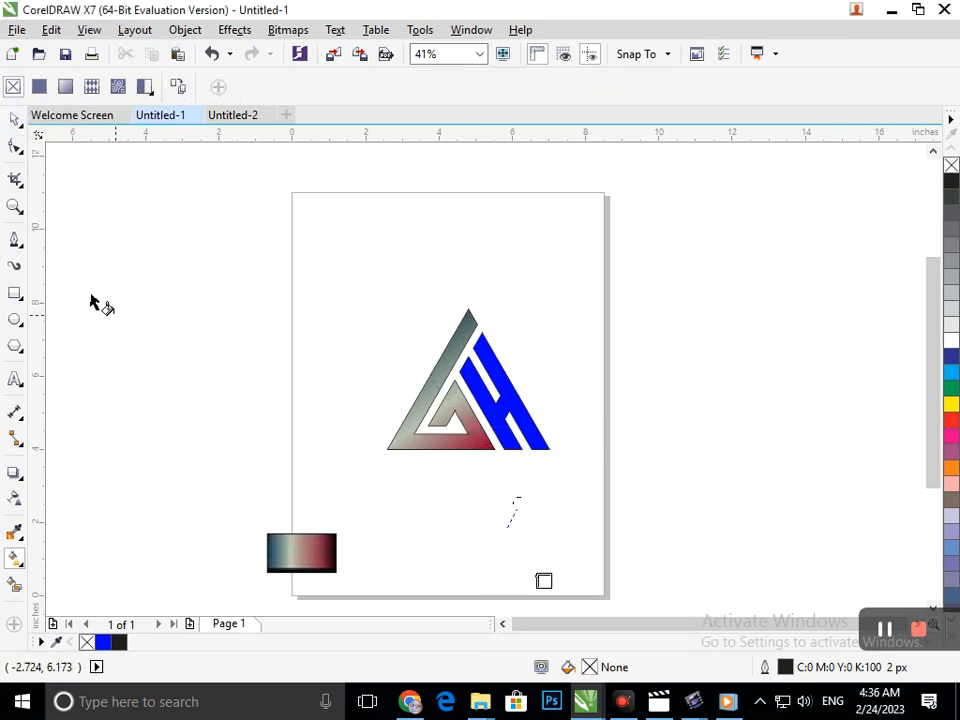
- Copy only the Fill property from the G-shaped piece onto the blue H-shaped piece
click(13, 119)
drag(519, 421, 597, 407)
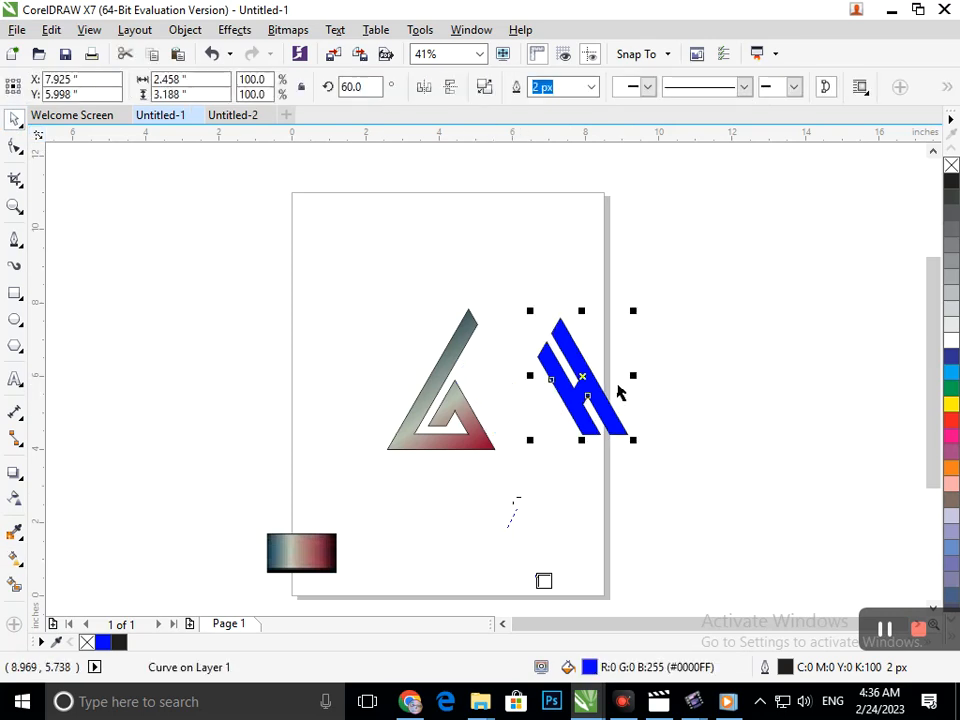
key(ctrl+z)
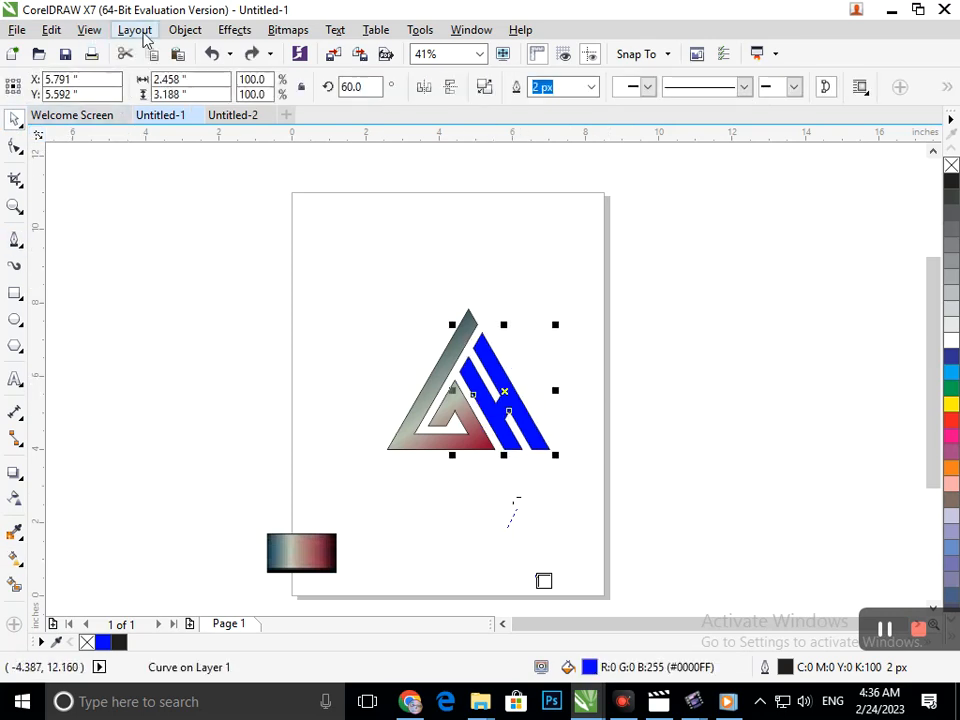
click(51, 30)
click(118, 287)
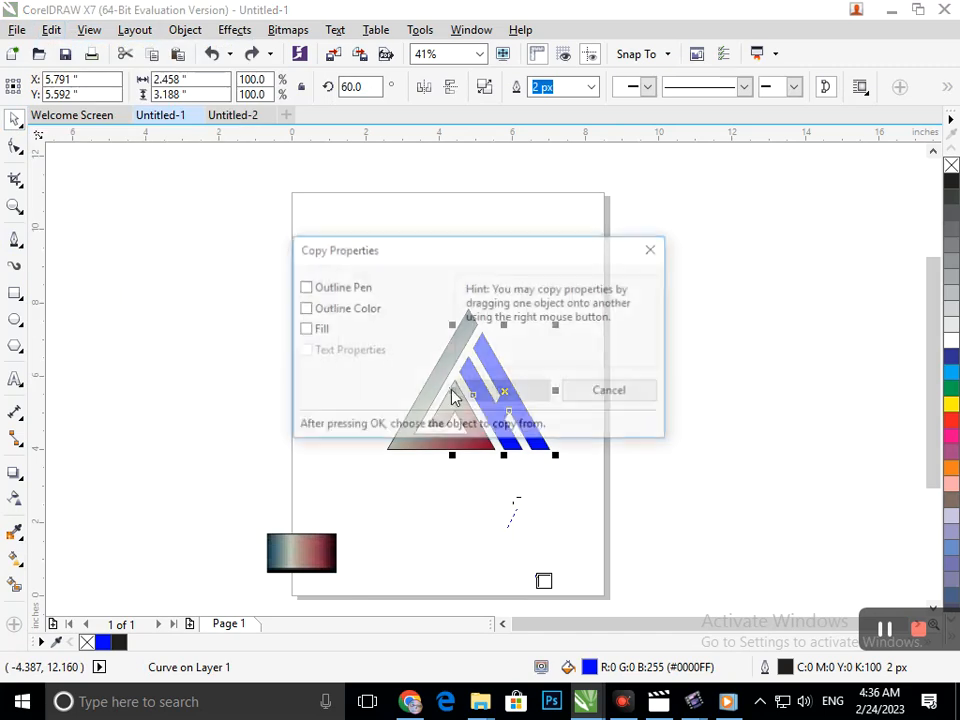
click(304, 329)
click(503, 392)
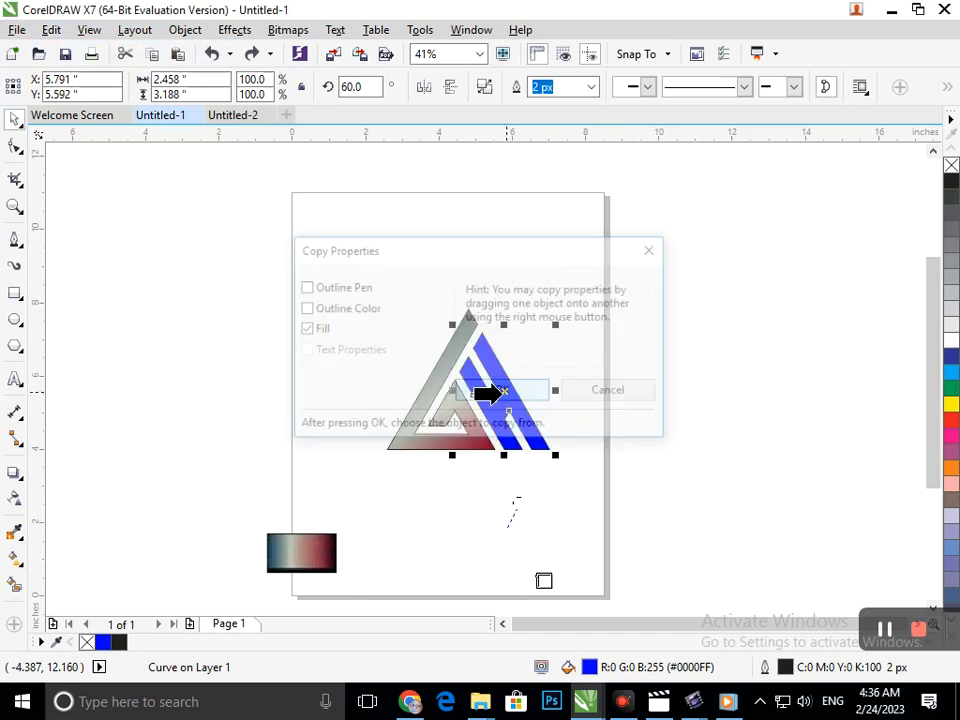
click(436, 398)
- Delete the palette image from the page's lower left corner
click(505, 527)
drag(320, 550, 432, 614)
key(Delete)
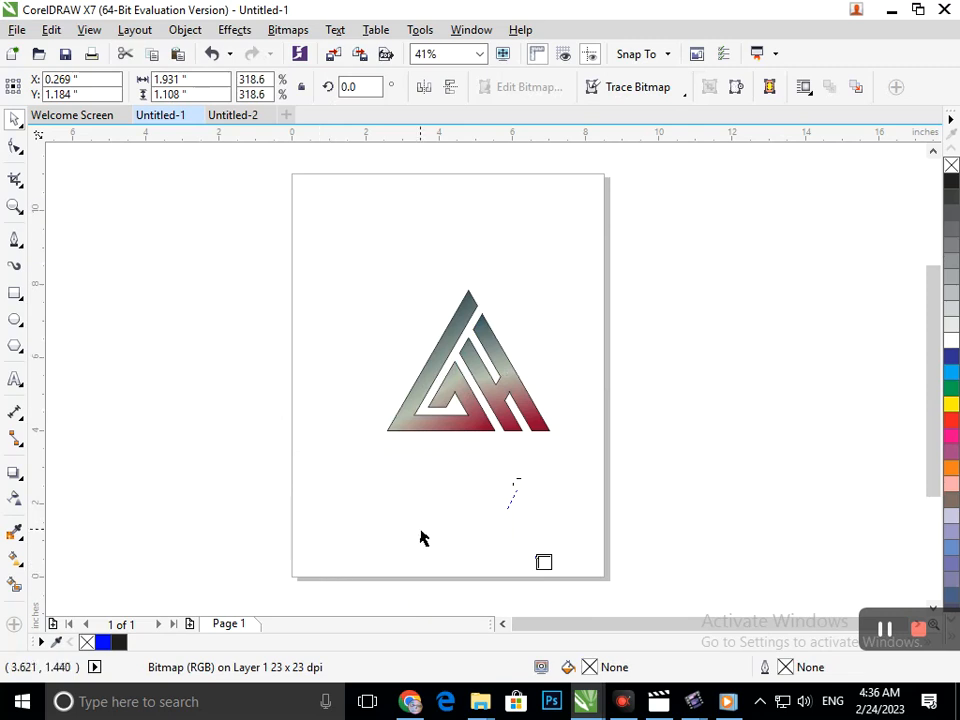
- Move both logo pieces up the page and enlarge them together to about 4.89 by 4.24 inches
drag(293, 253, 508, 361)
click(508, 520)
drag(305, 230, 626, 425)
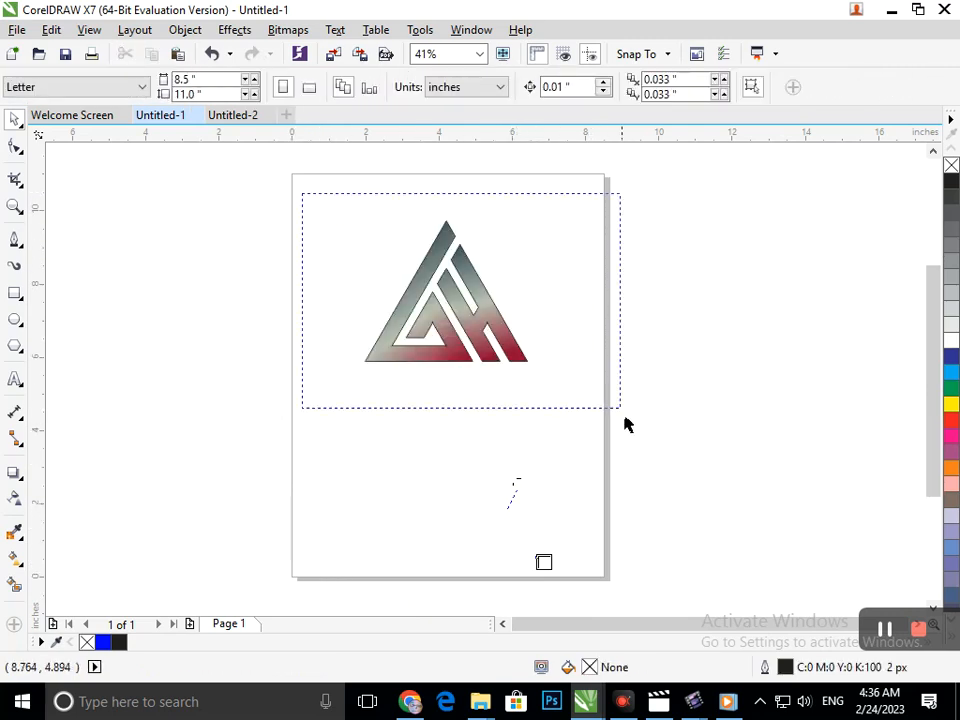
drag(359, 367, 347, 388)
click(390, 454)
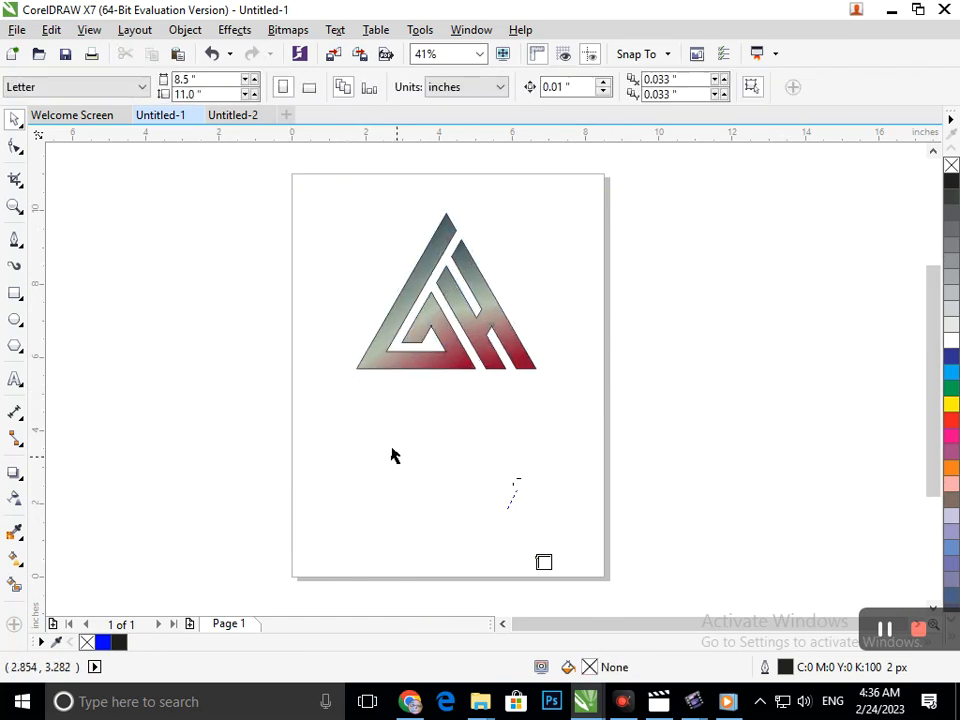
- Group the two logo pieces and centre the group on the page
key(ctrl+a)
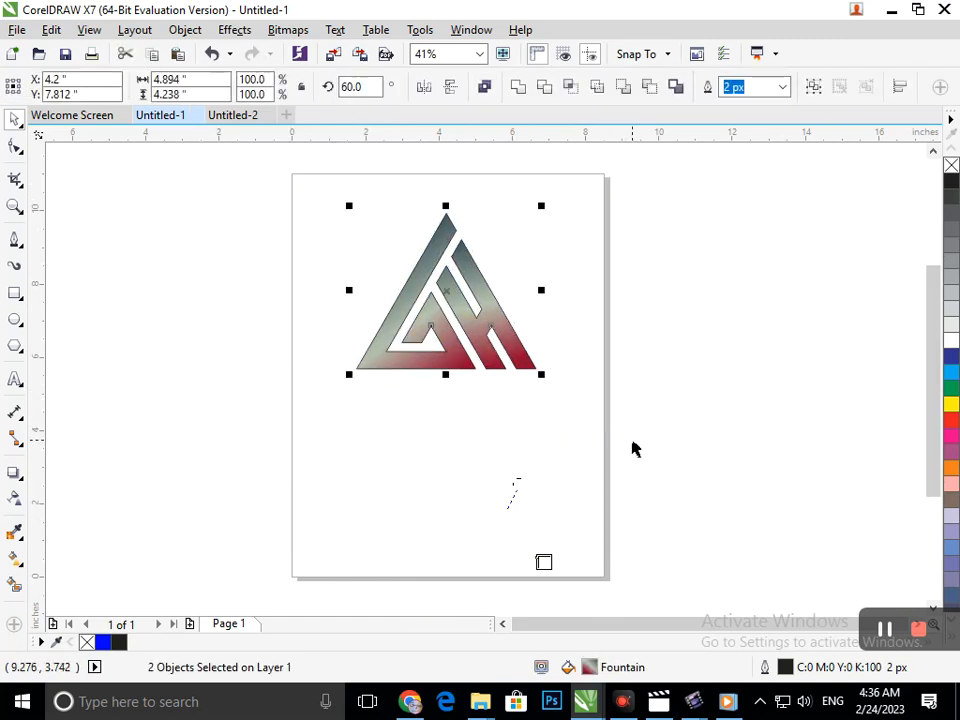
key(ctrl+g)
key(p)
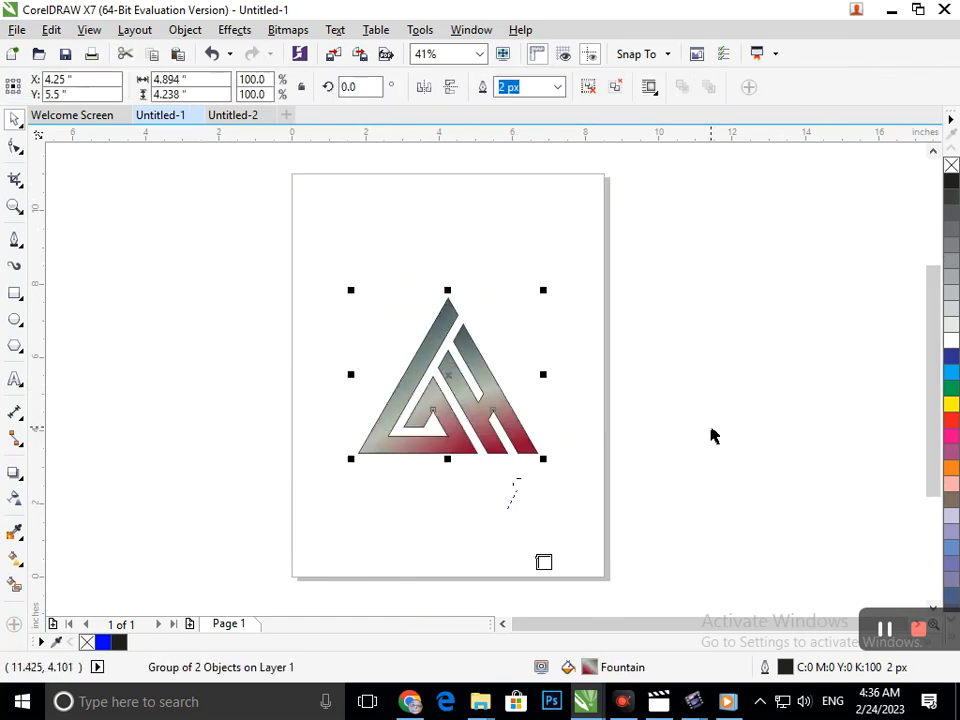
- Enlarge the grouped logo proportionally about its centre so that it nearly fills the page width
click(279, 270)
drag(274, 246, 684, 514)
drag(352, 461, 320, 494)
click(349, 580)
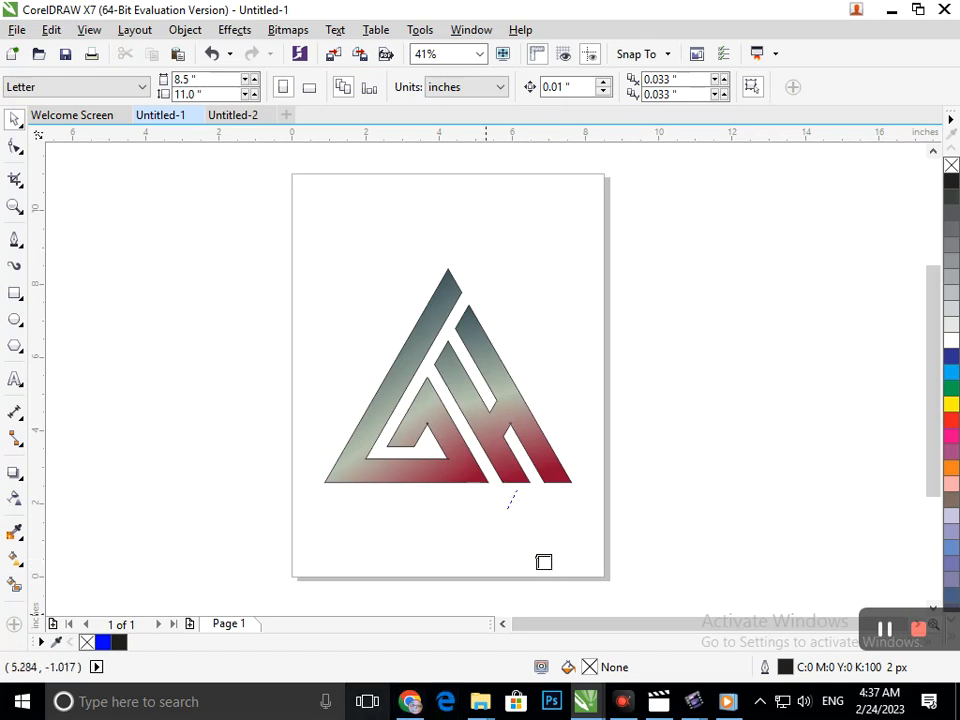
- Scale the grouped logo down about its centre to about 5.99 by 5.19 inches, and deselect it
drag(533, 534, 598, 605)
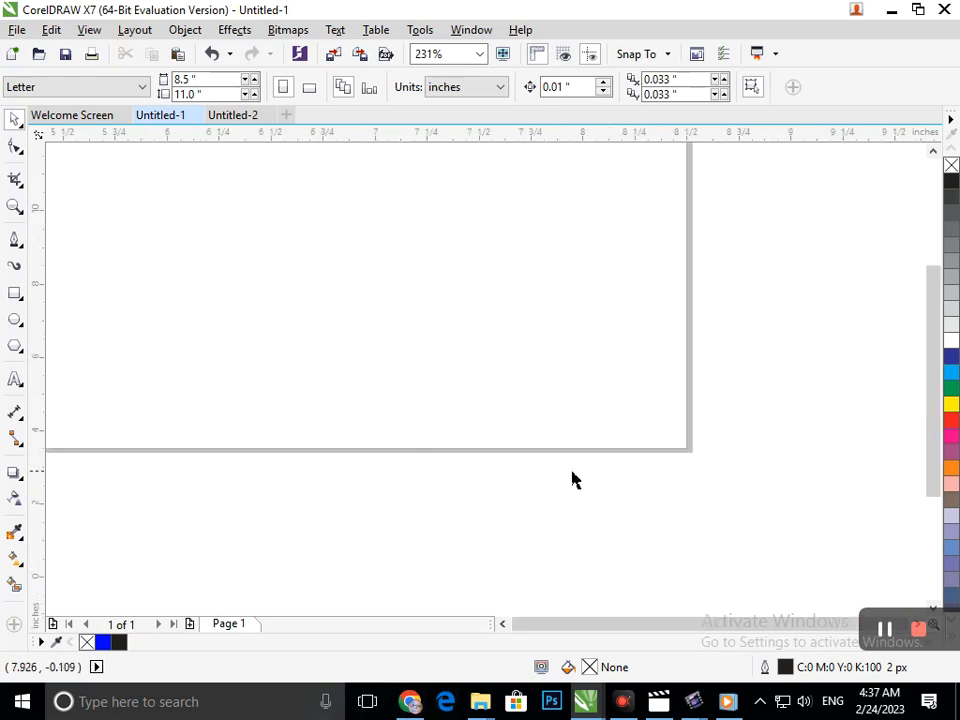
key(F3)
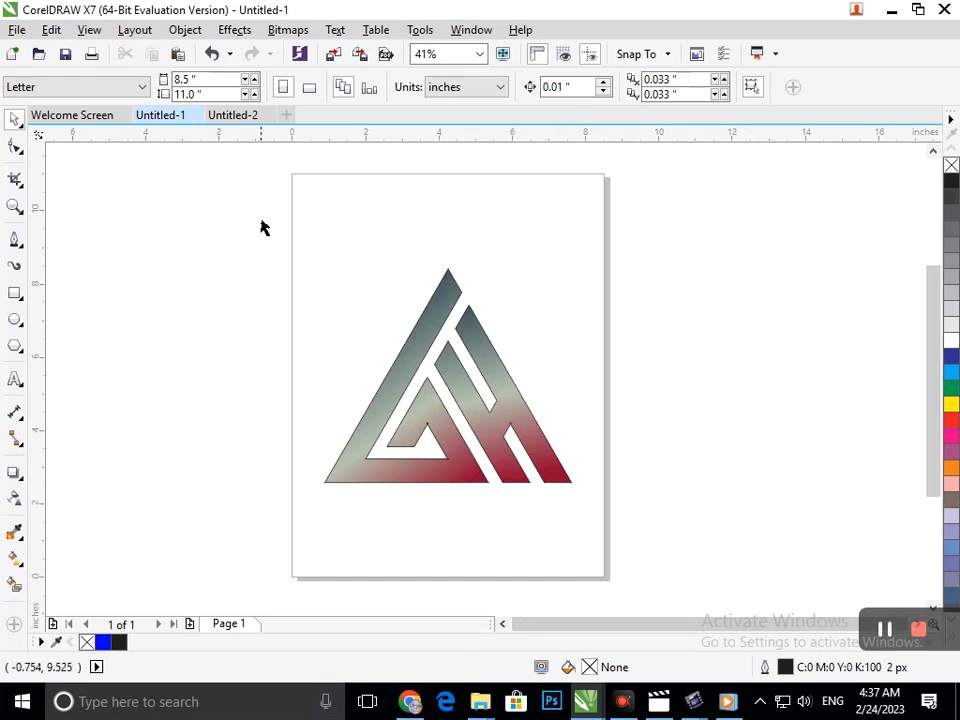
drag(261, 220, 693, 556)
drag(316, 490, 336, 476)
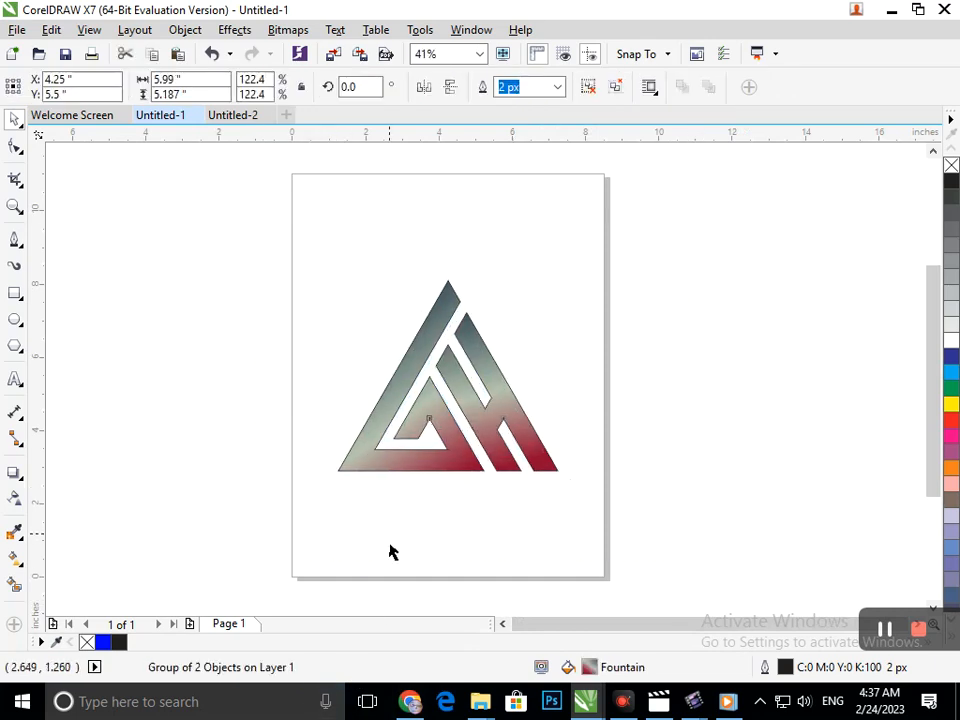
click(392, 553)
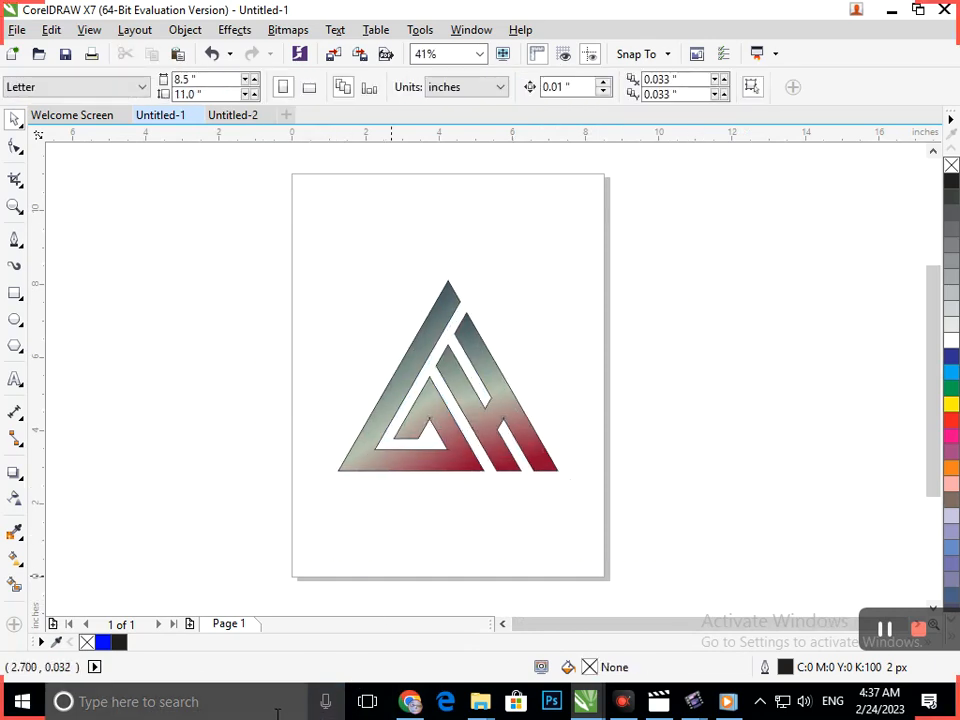